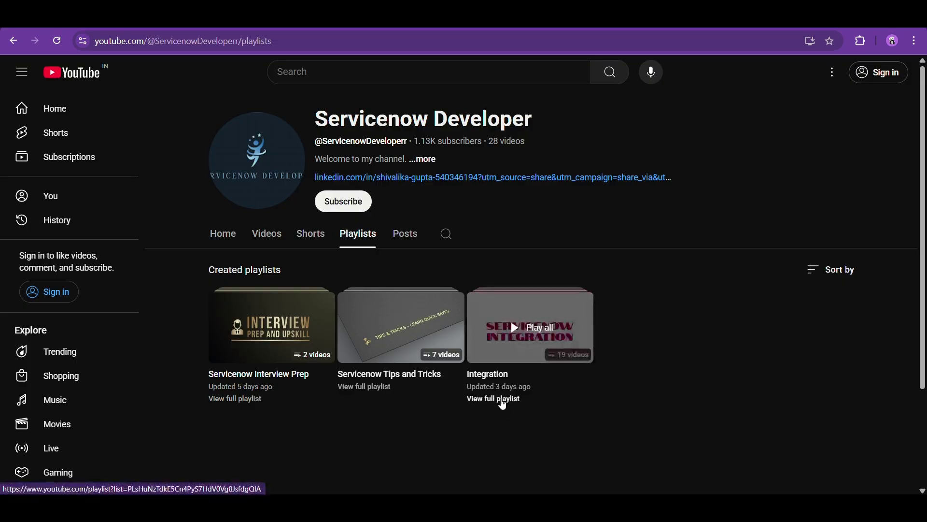
Open the Integration playlist's View full playlist link in a new tab and switch to it.
{"action": "right_click", "coordinate": [501, 401]}
{"action": "left_click", "coordinate": [570, 262]}
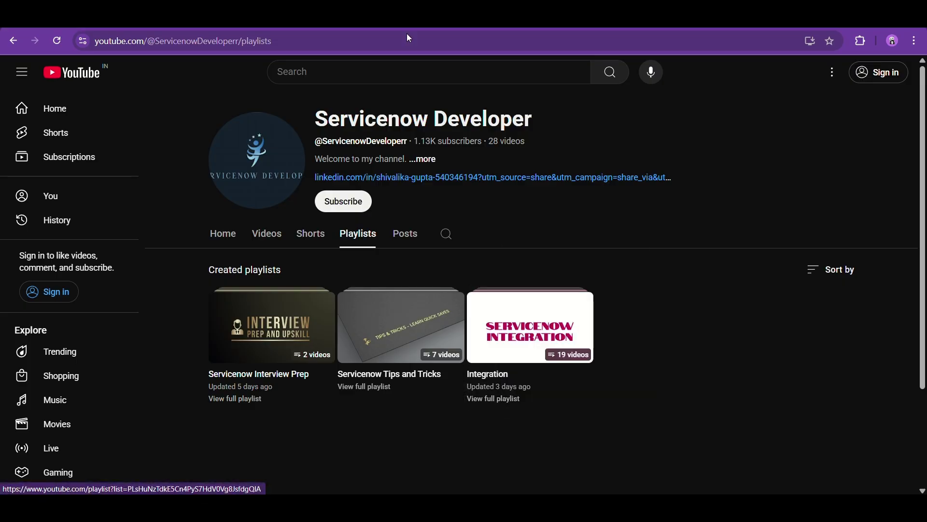
{"action": "key", "text": "ctrl+Tab"}
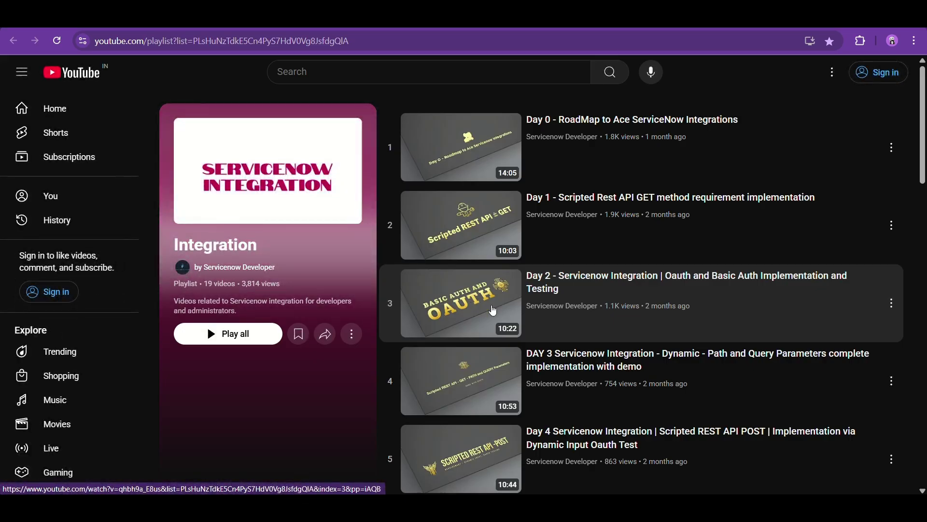
Scroll through the 19 Integration lessons, from the Day 0 roadmap to Day 18.
{"action": "scroll", "coordinate": [493, 311], "scroll_direction": "down", "scroll_amount": 15}
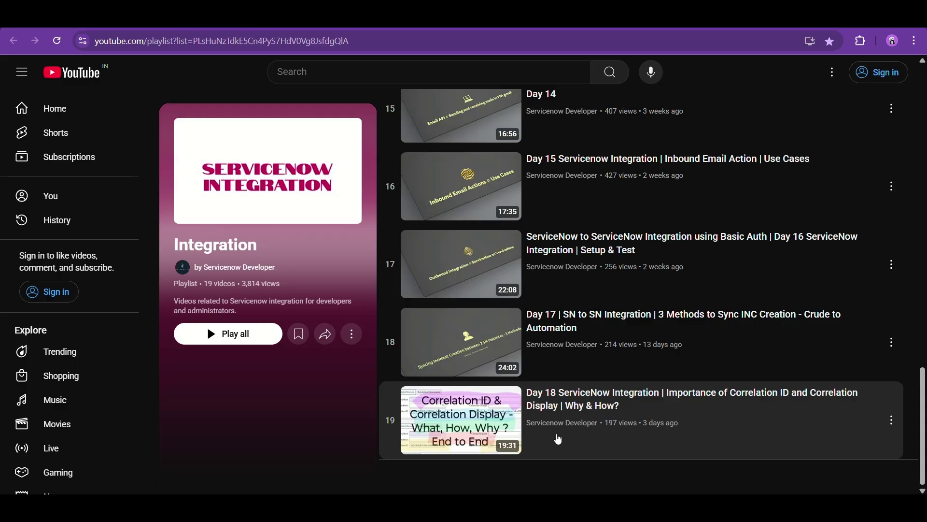
{"action": "scroll", "coordinate": [558, 439], "scroll_direction": "up", "scroll_amount": 15}
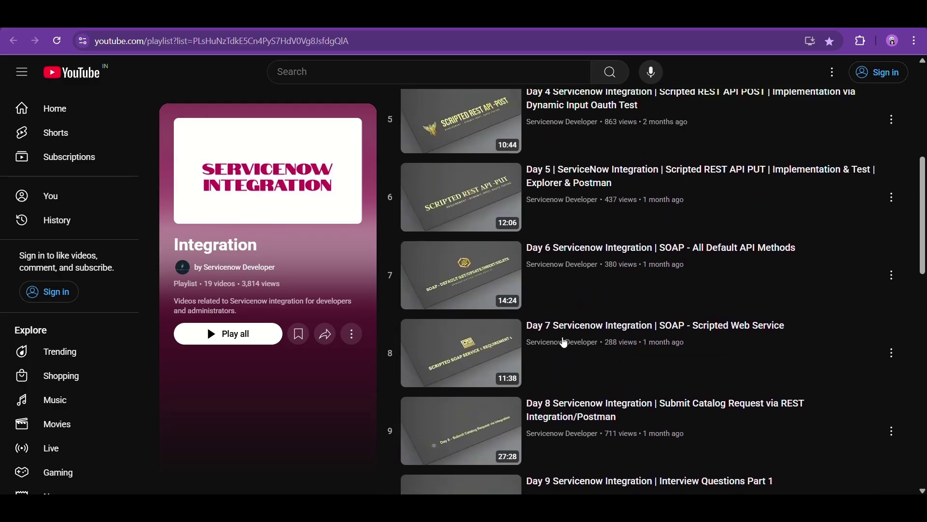
{"action": "scroll", "coordinate": [565, 342], "scroll_direction": "up", "scroll_amount": 2}
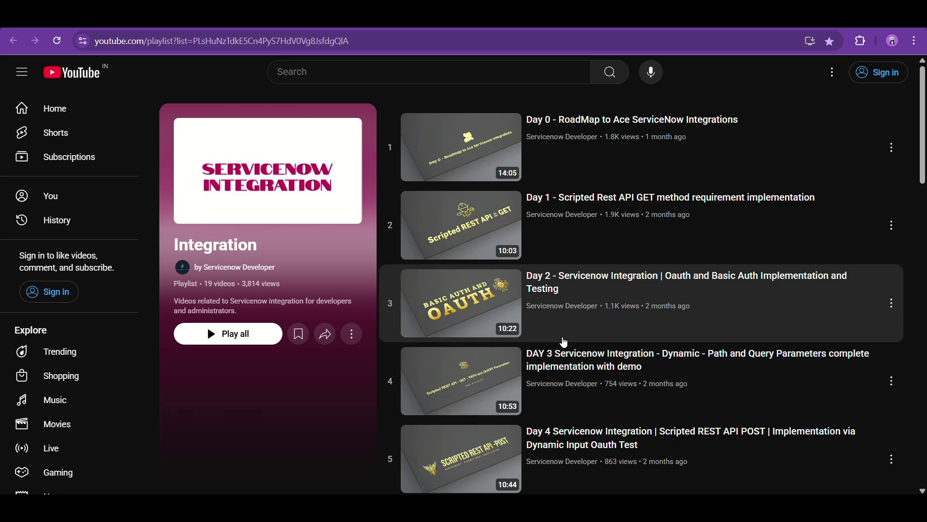
{"action": "scroll", "coordinate": [564, 342], "scroll_direction": "down", "scroll_amount": 4}
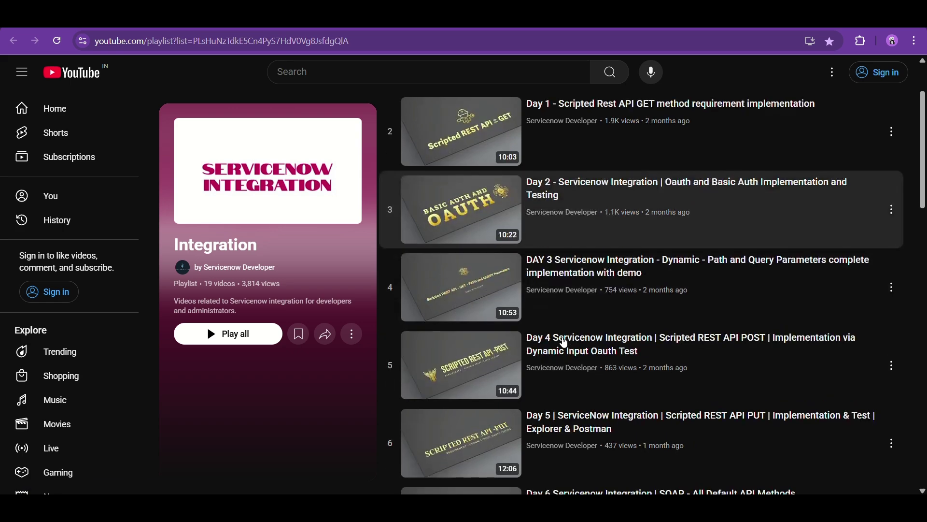
{"action": "scroll", "coordinate": [565, 343], "scroll_direction": "down", "scroll_amount": 1}
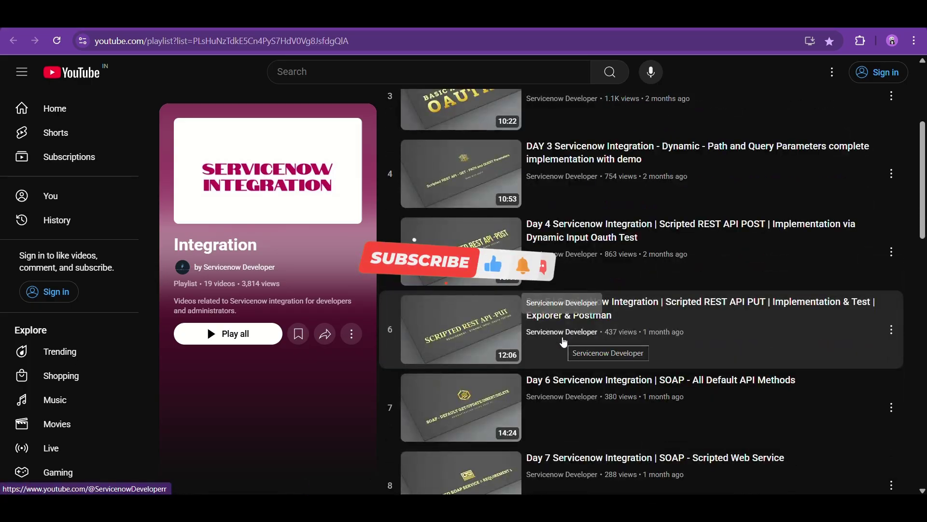
{"action": "scroll", "coordinate": [565, 343], "scroll_direction": "down", "scroll_amount": 3}
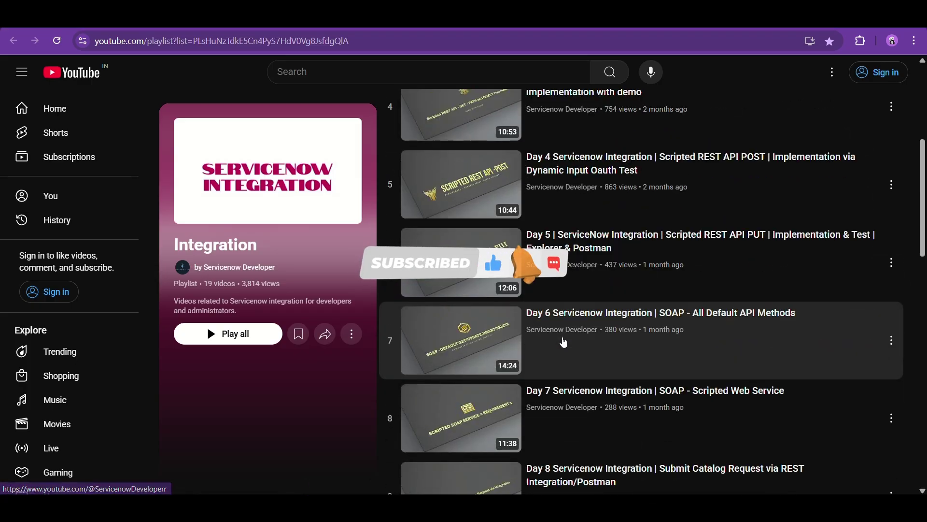
{"action": "scroll", "coordinate": [565, 342], "scroll_direction": "down", "scroll_amount": 3}
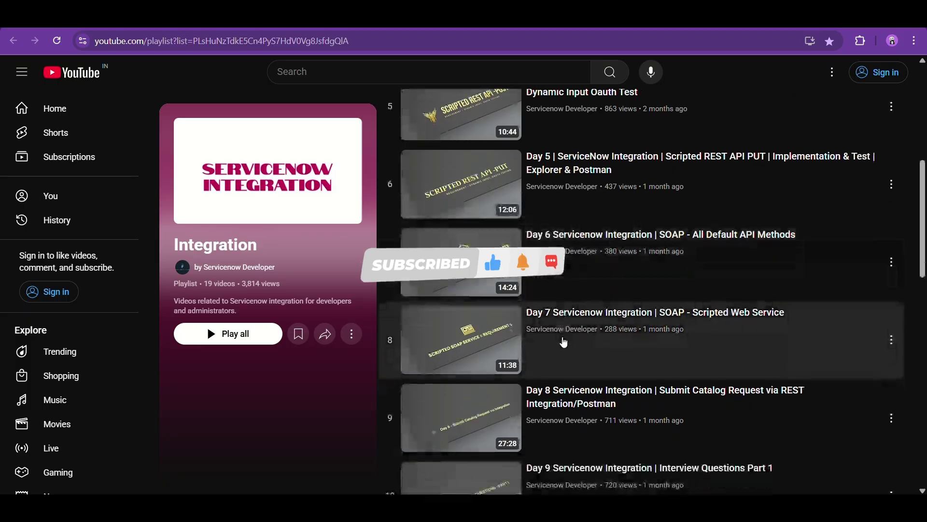
{"action": "scroll", "coordinate": [565, 342], "scroll_direction": "down", "scroll_amount": 2}
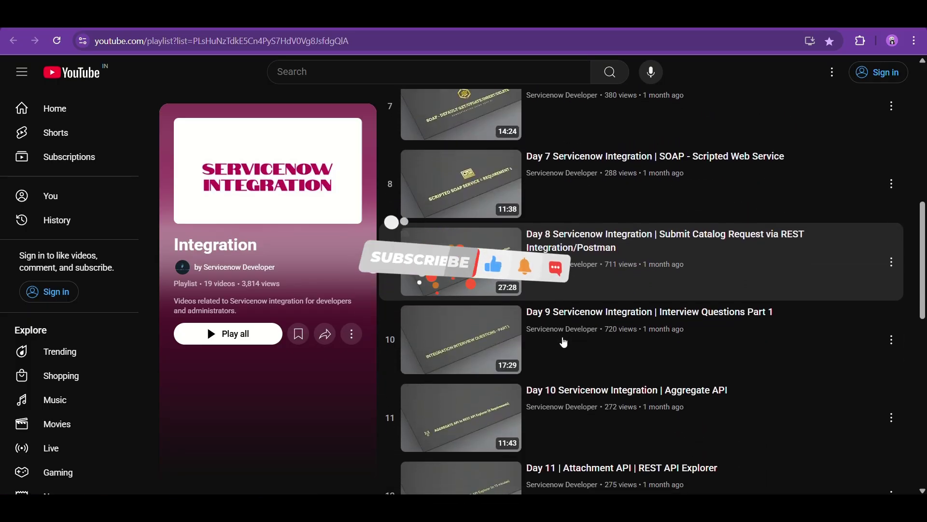
{"action": "scroll", "coordinate": [564, 342], "scroll_direction": "down", "scroll_amount": 2}
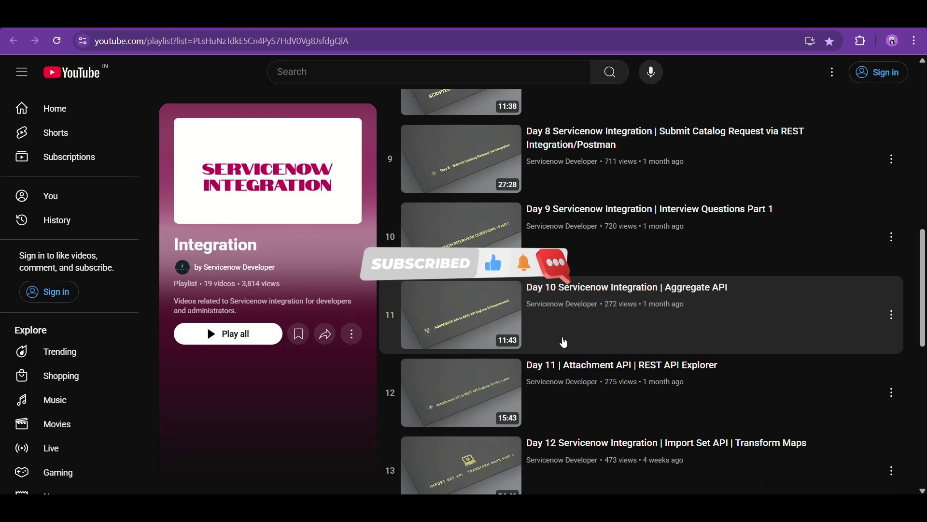
{"action": "scroll", "coordinate": [564, 343], "scroll_direction": "down", "scroll_amount": 1}
{"action": "scroll", "coordinate": [565, 342], "scroll_direction": "down", "scroll_amount": 2}
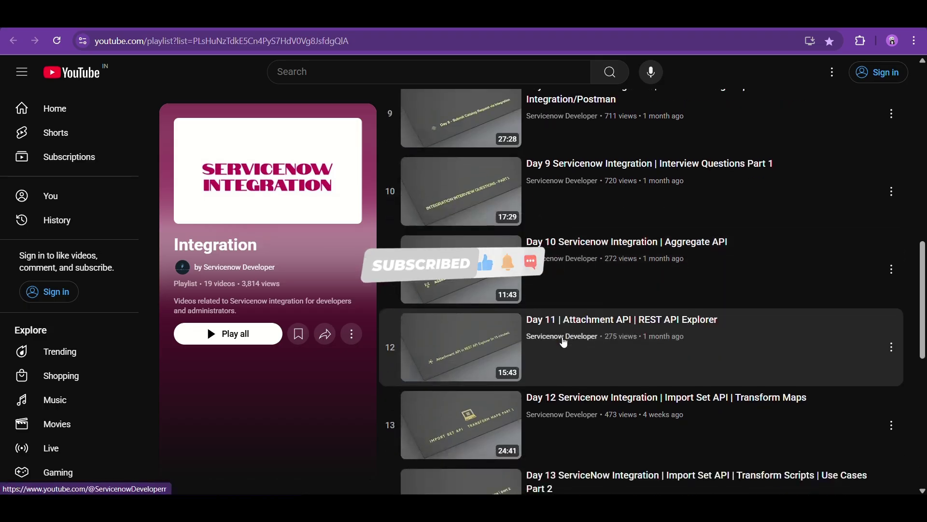
{"action": "scroll", "coordinate": [564, 343], "scroll_direction": "down", "scroll_amount": 3}
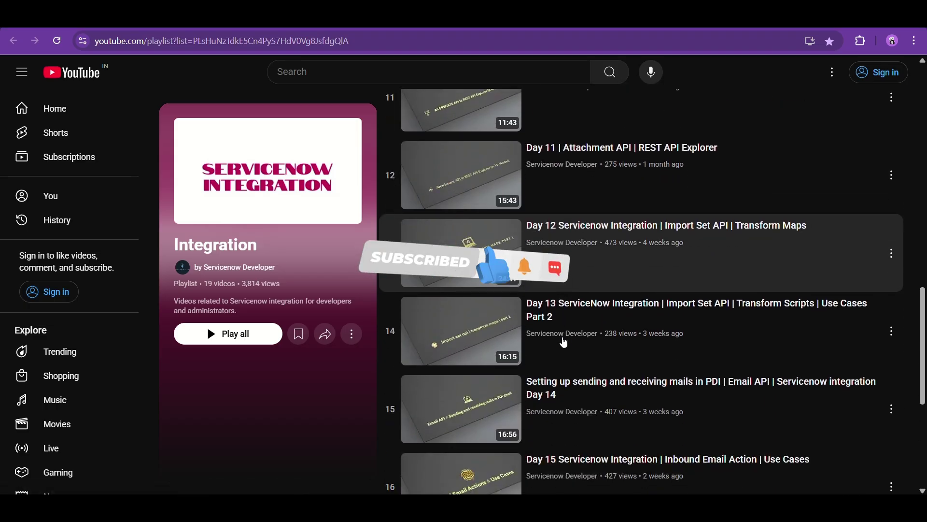
{"action": "scroll", "coordinate": [564, 343], "scroll_direction": "down", "scroll_amount": 2}
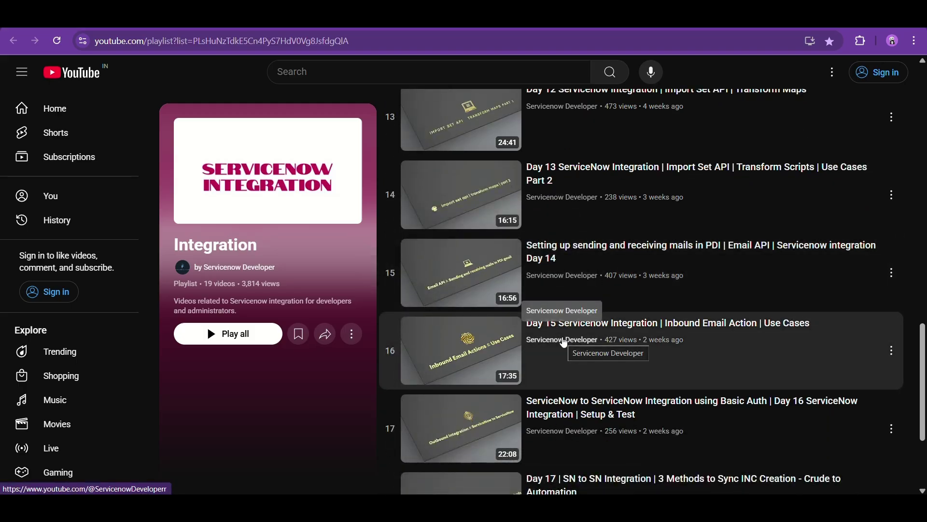
{"action": "scroll", "coordinate": [565, 343], "scroll_direction": "down", "scroll_amount": 3}
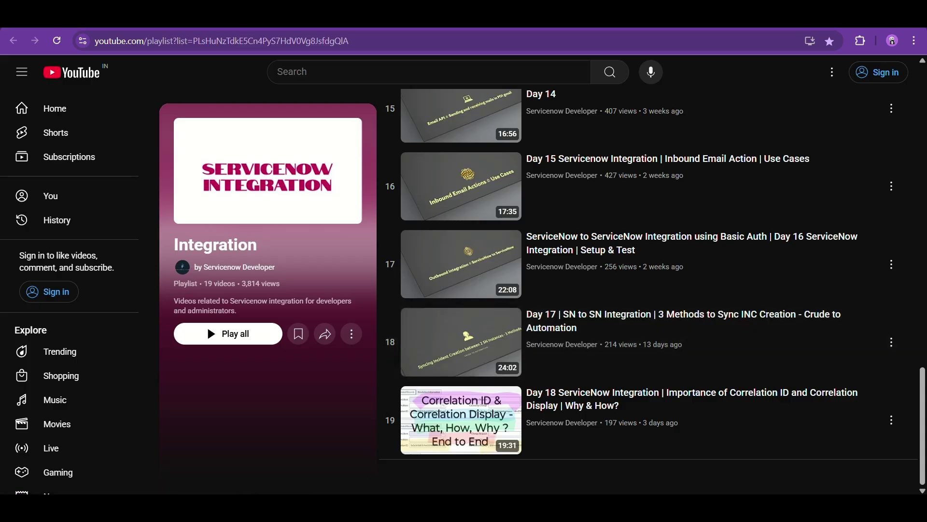
{"action": "scroll", "coordinate": [481, 259], "scroll_direction": "up", "scroll_amount": 20}
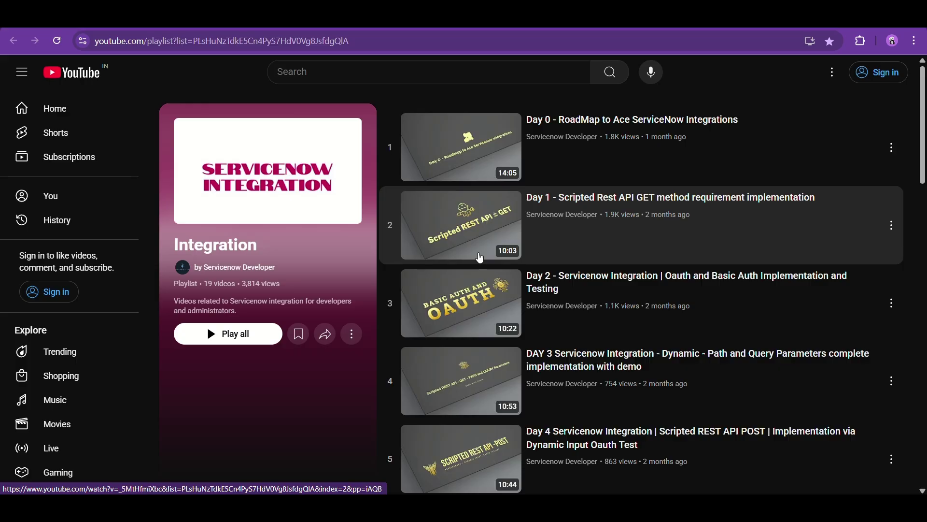
Back on Playlists, open Servicenow Interview Prep in a new tab and switch to it.
{"action": "key", "text": "alt+Left"}
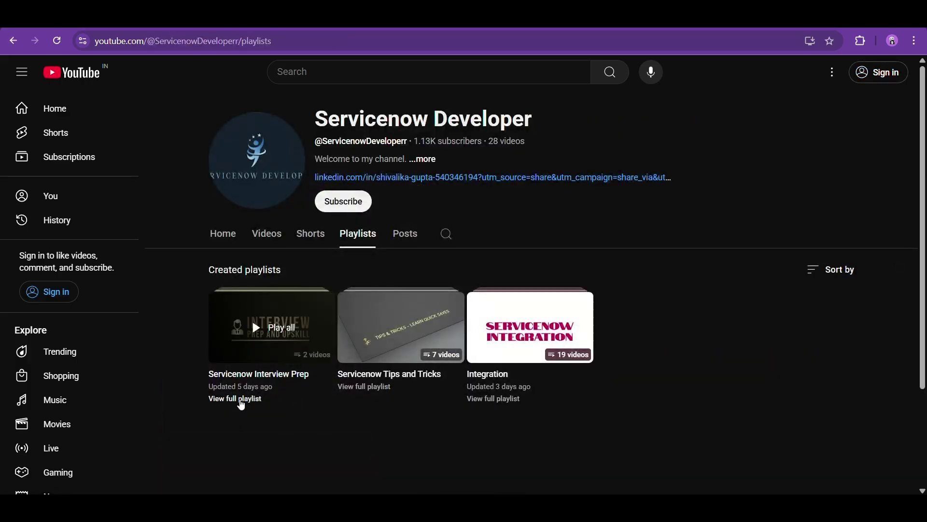
{"action": "right_click", "coordinate": [240, 399]}
{"action": "left_click", "coordinate": [305, 261]}
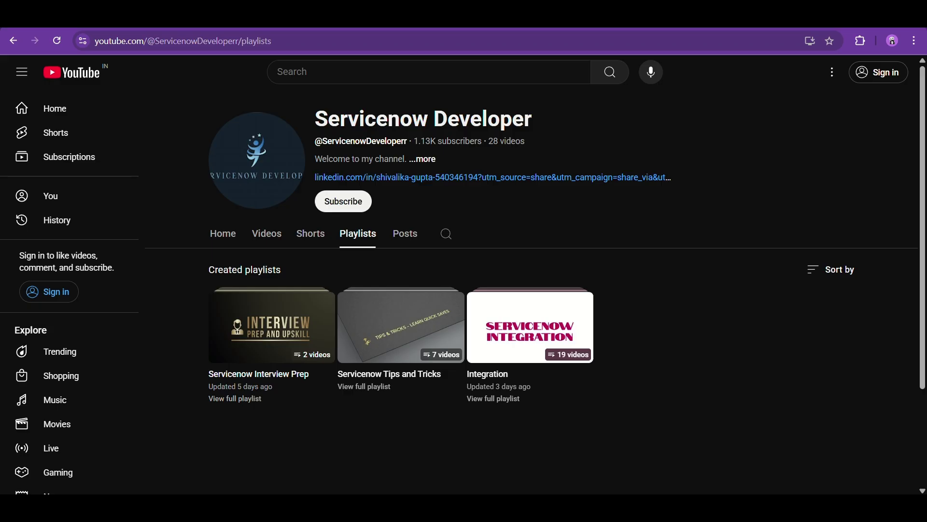
{"action": "key", "text": "ctrl+Tab"}
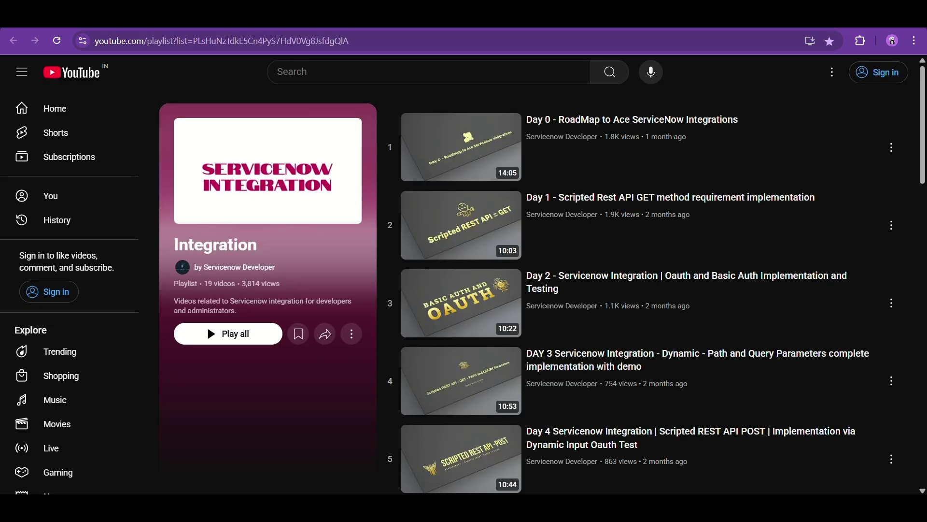
{"action": "key", "text": "ctrl+Tab"}
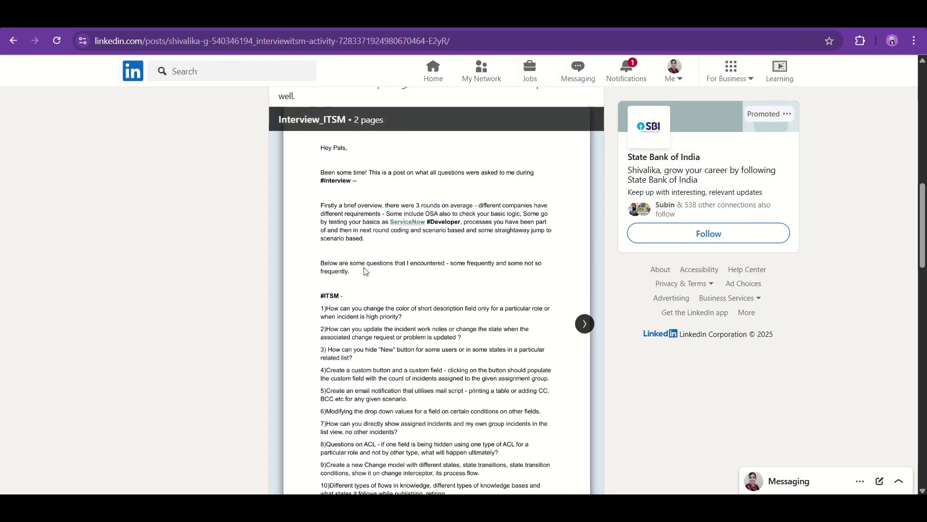
{"action": "scroll", "coordinate": [396, 274], "scroll_direction": "down", "scroll_amount": 1}
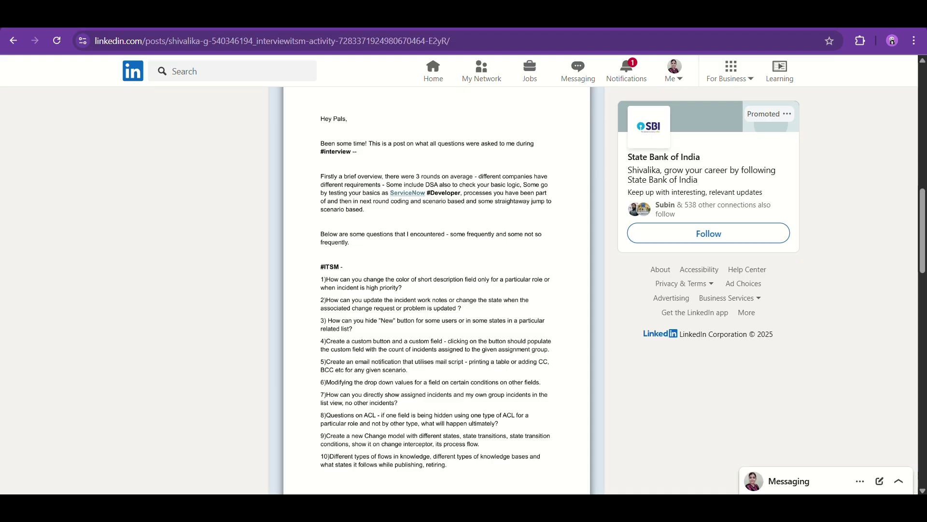
{"action": "scroll", "coordinate": [382, 312], "scroll_direction": "down", "scroll_amount": 1}
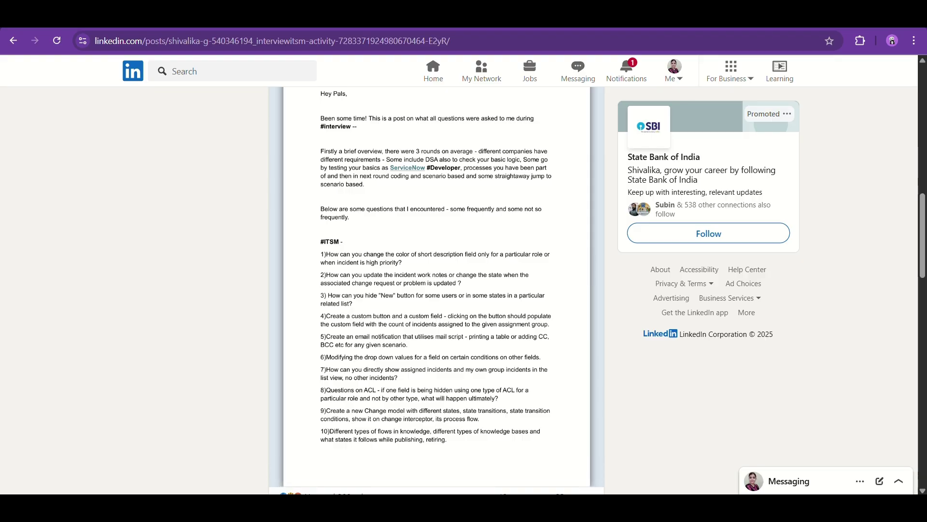
{"action": "scroll", "coordinate": [353, 296], "scroll_direction": "down", "scroll_amount": 1}
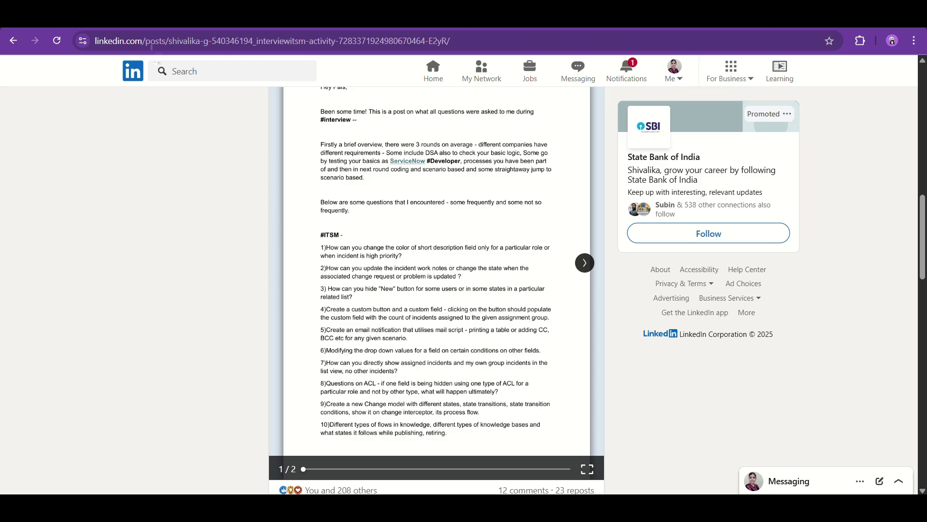
Read the RELEASENOTES.txt requirements in Notepad, then minimize it to reveal Creator Studio.
{"action": "key", "text": "ctrl+Tab"}
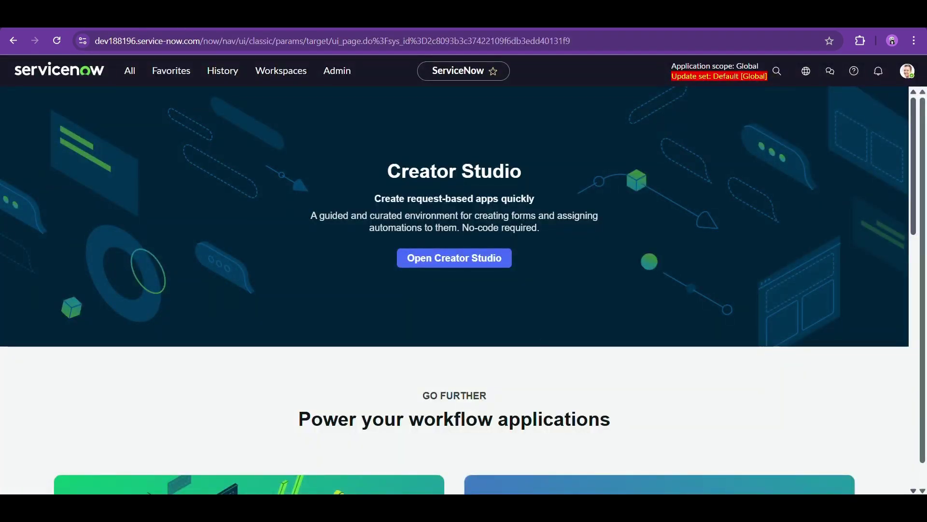
{"action": "key", "text": "alt+Tab"}
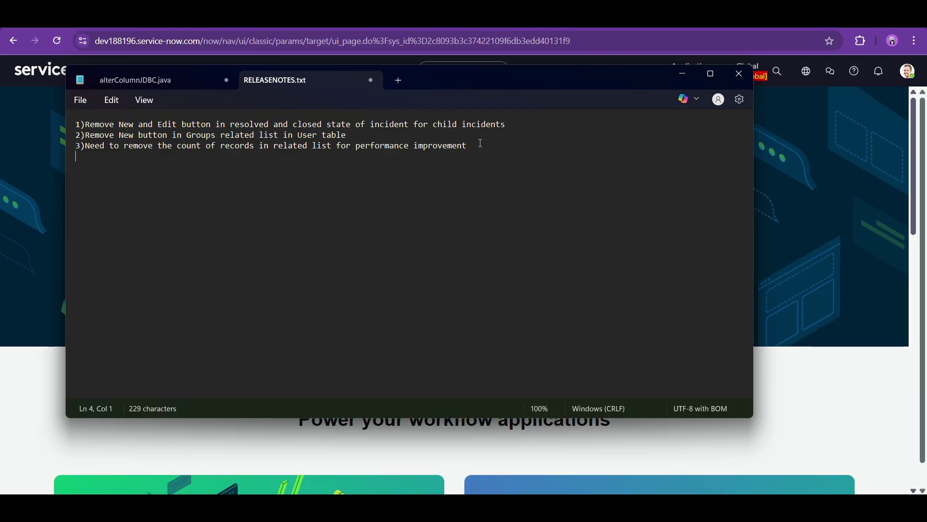
{"action": "left_click", "coordinate": [683, 73]}
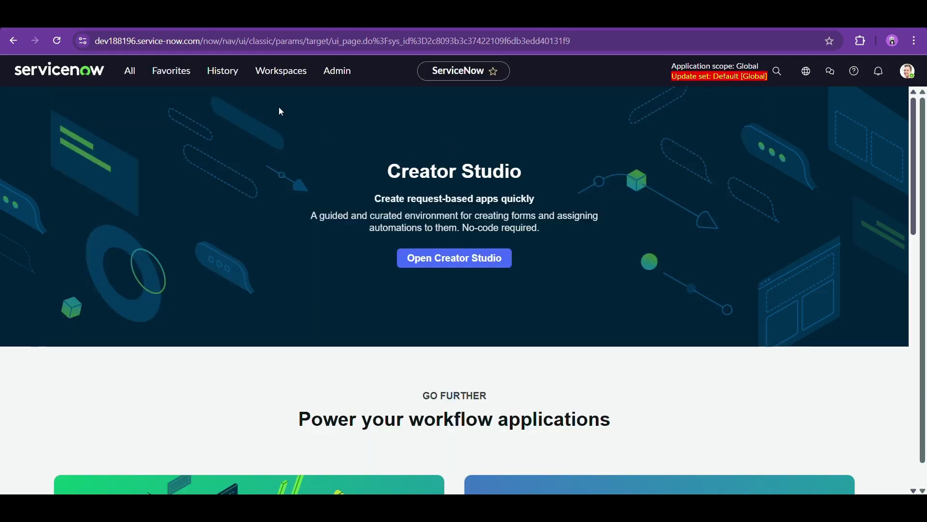
Load the Incidents list by entering incident.list in the All filter navigator.
{"action": "left_click", "coordinate": [127, 77]}
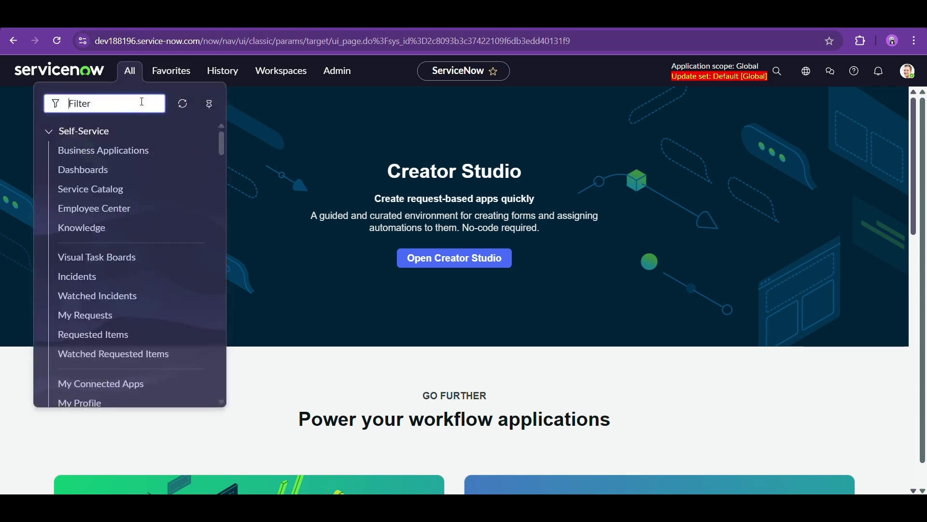
{"action": "type", "text": "incident.list"}
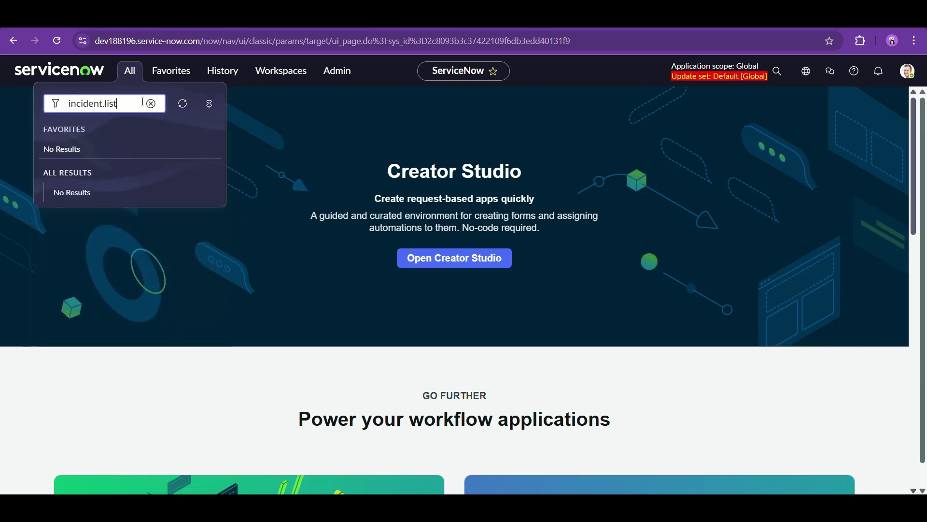
{"action": "key", "text": "Return"}
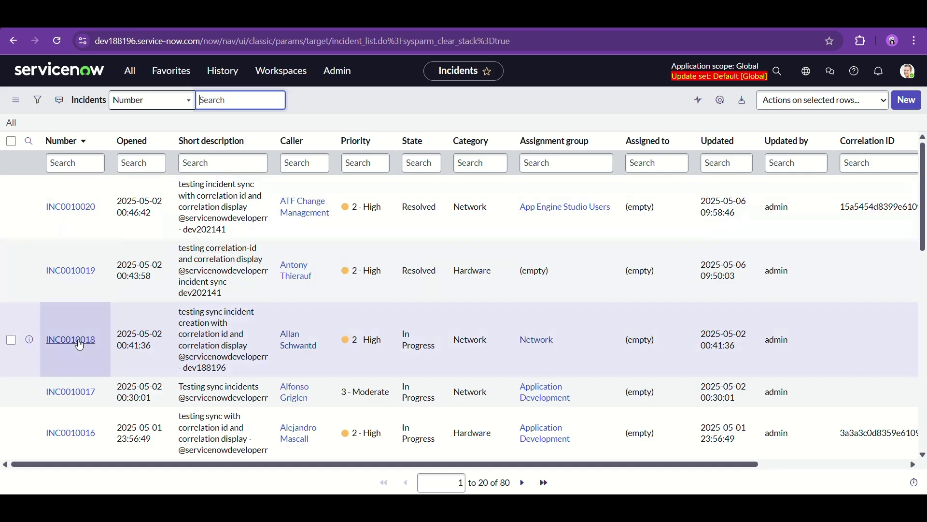
{"action": "left_click", "coordinate": [68, 348]}
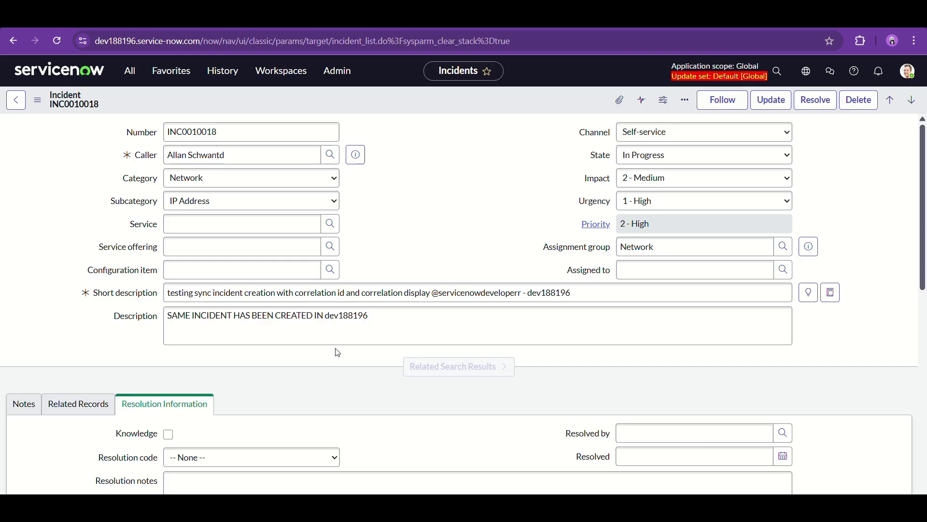
{"action": "scroll", "coordinate": [335, 353], "scroll_direction": "down", "scroll_amount": 5}
{"action": "scroll", "coordinate": [391, 348], "scroll_direction": "down", "scroll_amount": 4}
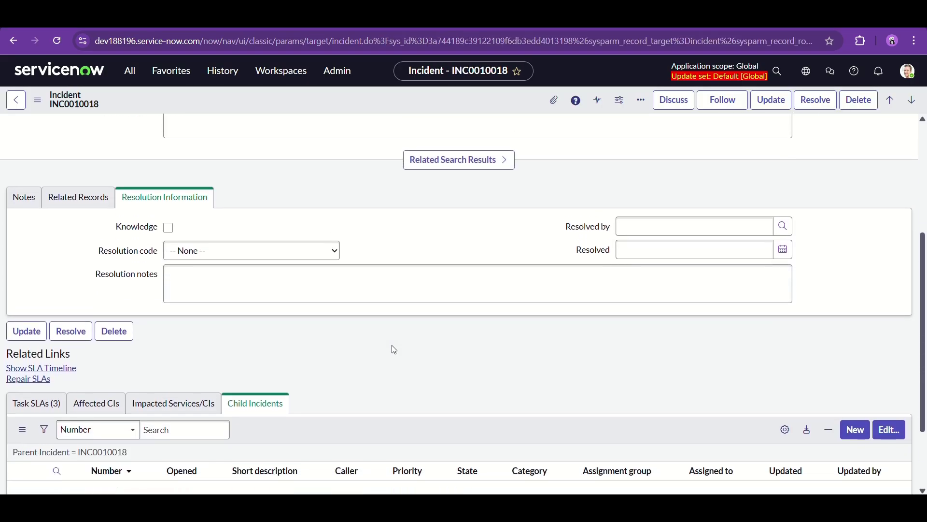
{"action": "scroll", "coordinate": [395, 350], "scroll_direction": "down", "scroll_amount": 2}
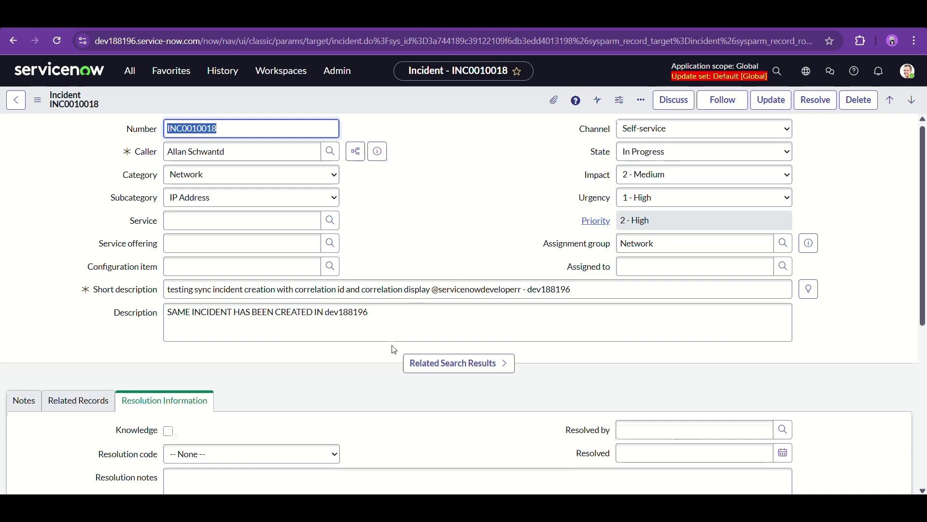
{"action": "scroll", "coordinate": [393, 349], "scroll_direction": "down", "scroll_amount": 10}
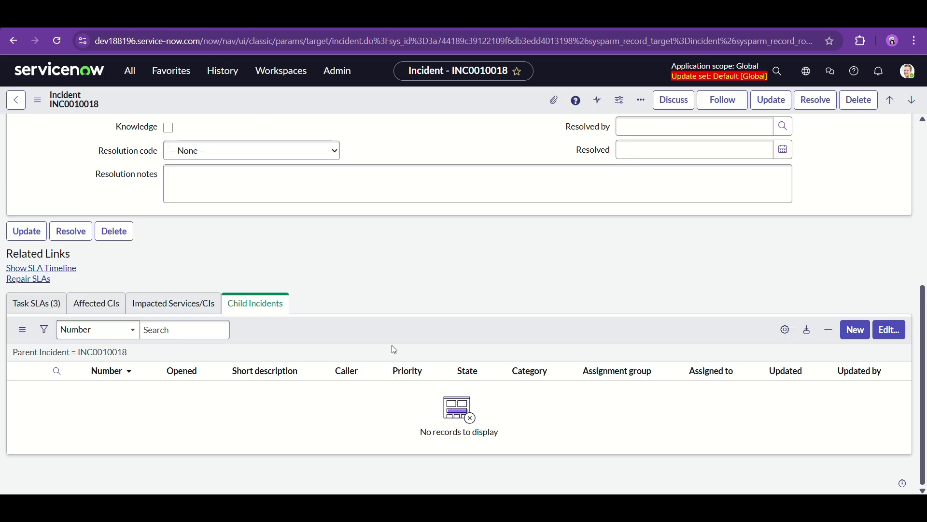
{"action": "scroll", "coordinate": [426, 339], "scroll_direction": "up", "scroll_amount": 1}
{"action": "scroll", "coordinate": [424, 335], "scroll_direction": "up", "scroll_amount": 6}
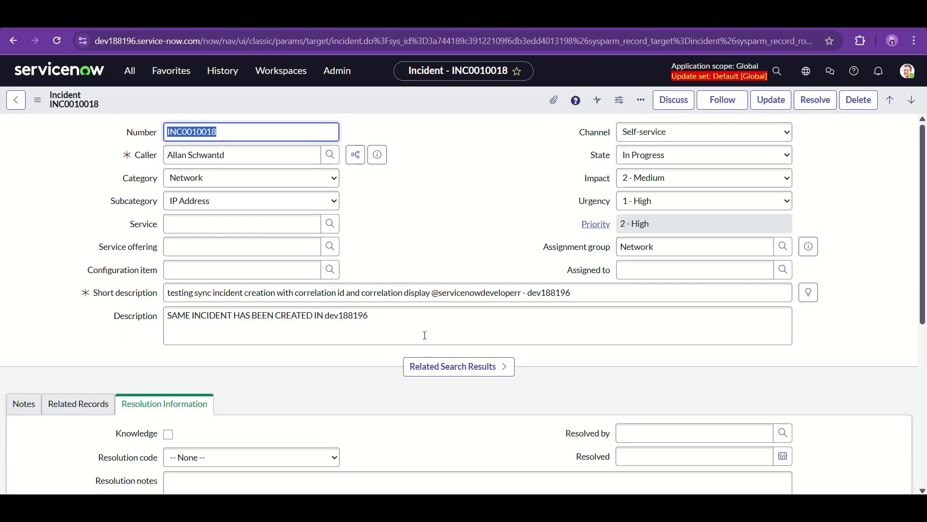
{"action": "triple_click", "coordinate": [404, 320]}
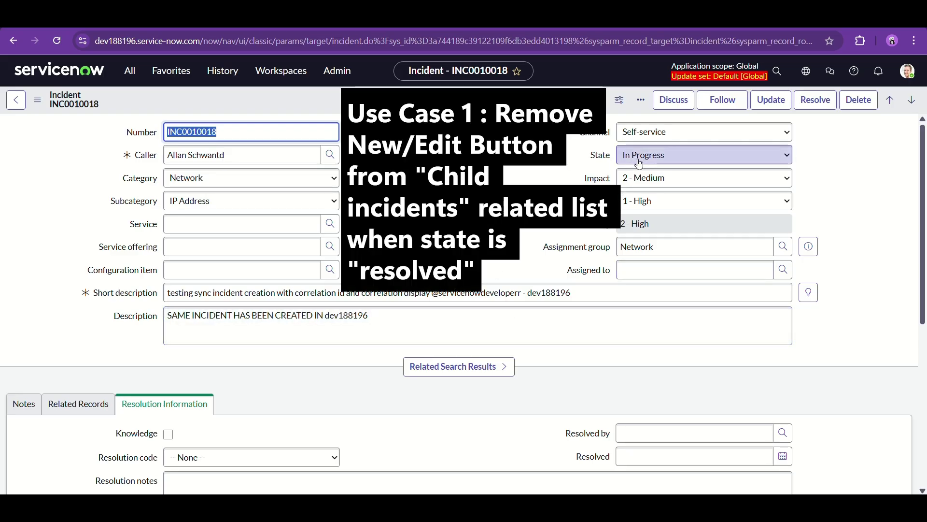
Set incident INC0010018's State to Resolved.
{"action": "scroll", "coordinate": [531, 319], "scroll_direction": "down", "scroll_amount": 6}
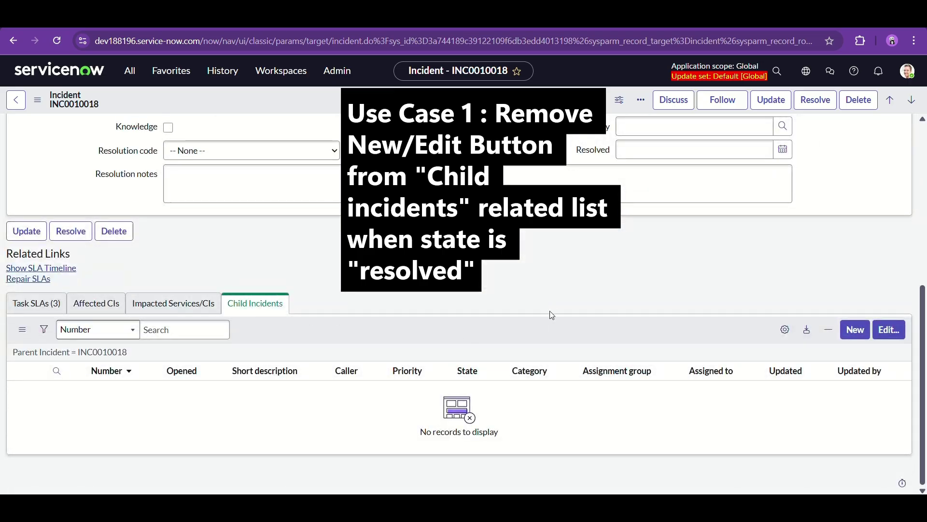
{"action": "scroll", "coordinate": [660, 291], "scroll_direction": "up", "scroll_amount": 1}
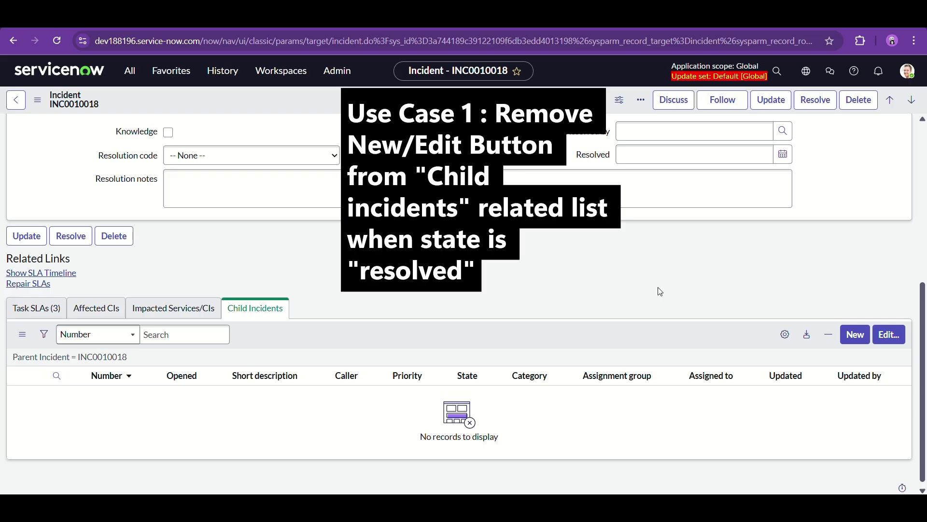
{"action": "scroll", "coordinate": [660, 291], "scroll_direction": "up", "scroll_amount": 7}
{"action": "scroll", "coordinate": [659, 288], "scroll_direction": "down", "scroll_amount": 7}
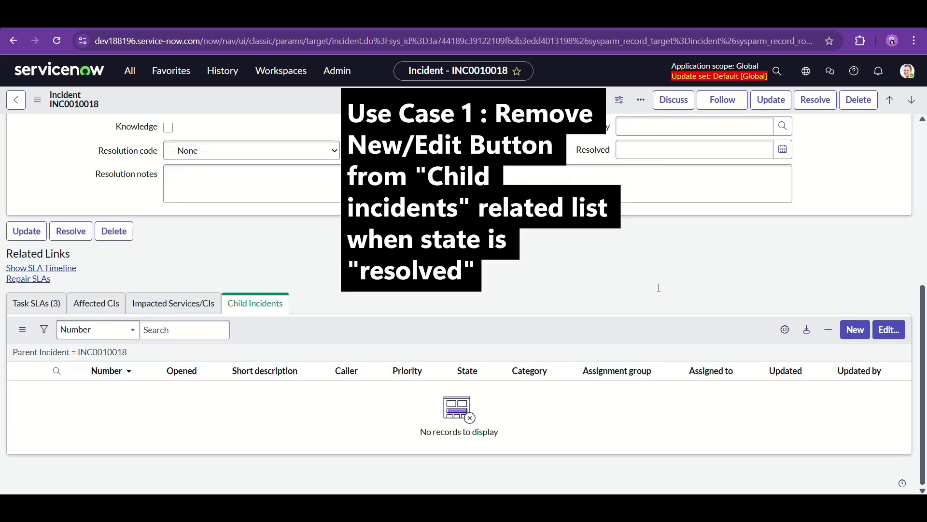
{"action": "scroll", "coordinate": [658, 287], "scroll_direction": "up", "scroll_amount": 10}
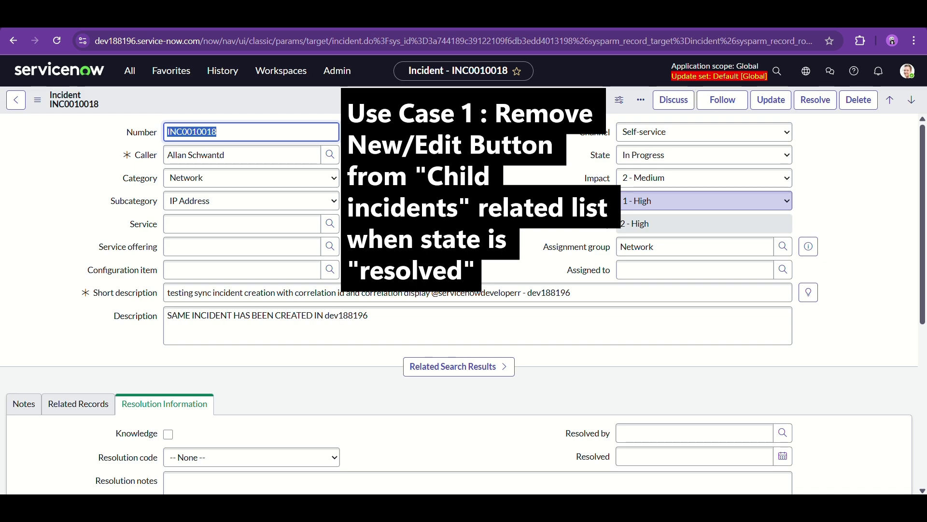
{"action": "scroll", "coordinate": [524, 331], "scroll_direction": "down", "scroll_amount": 5}
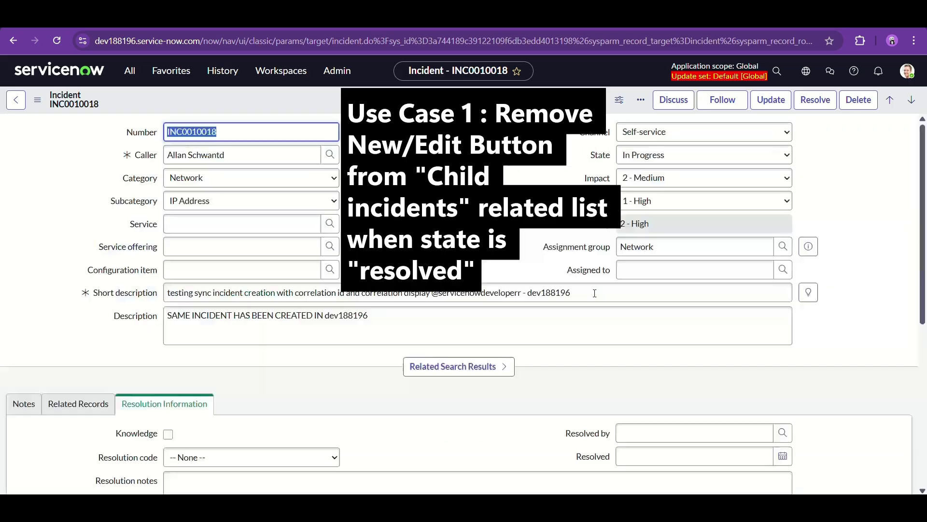
{"action": "left_click", "coordinate": [677, 155]}
{"action": "left_click", "coordinate": [654, 220]}
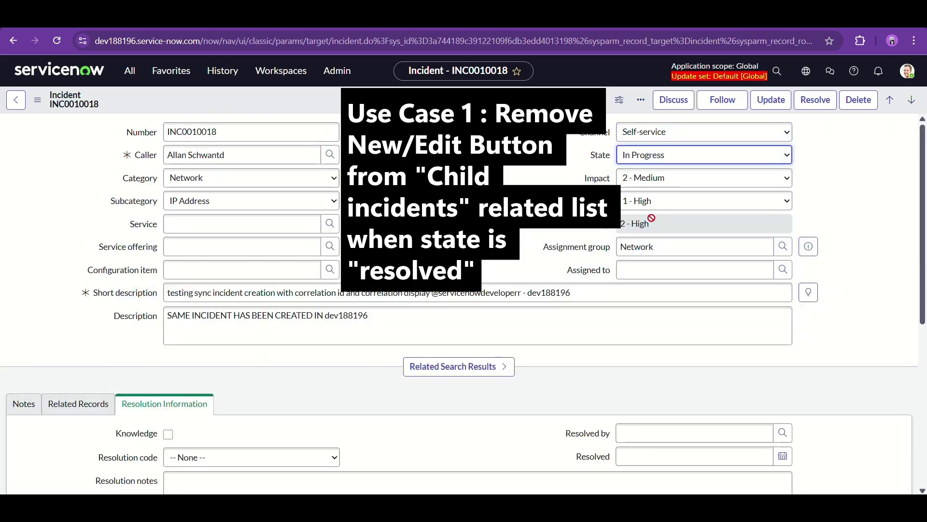
Choose Resolved by problem as the resolution code and begin the resolution notes.
{"action": "scroll", "coordinate": [502, 315], "scroll_direction": "down", "scroll_amount": 5}
{"action": "left_click", "coordinate": [305, 244]}
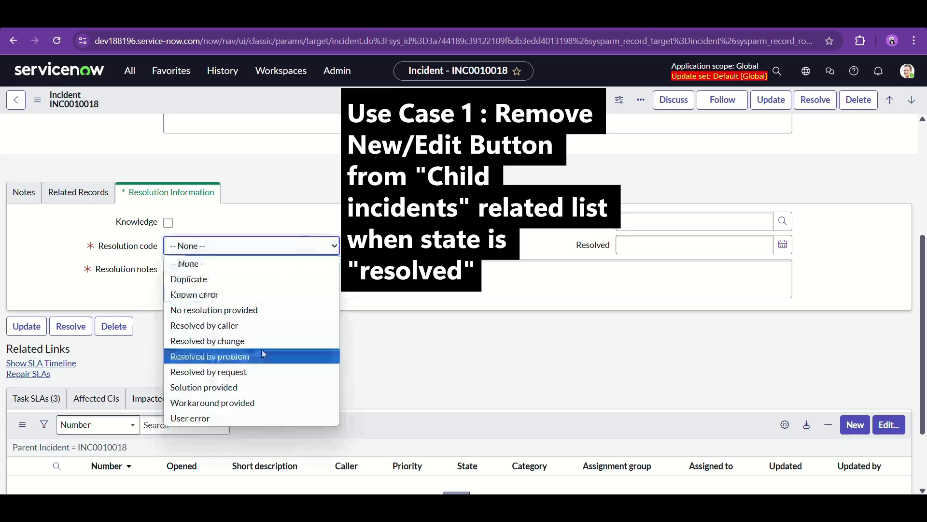
{"action": "left_click", "coordinate": [245, 356]}
{"action": "left_click", "coordinate": [266, 284]}
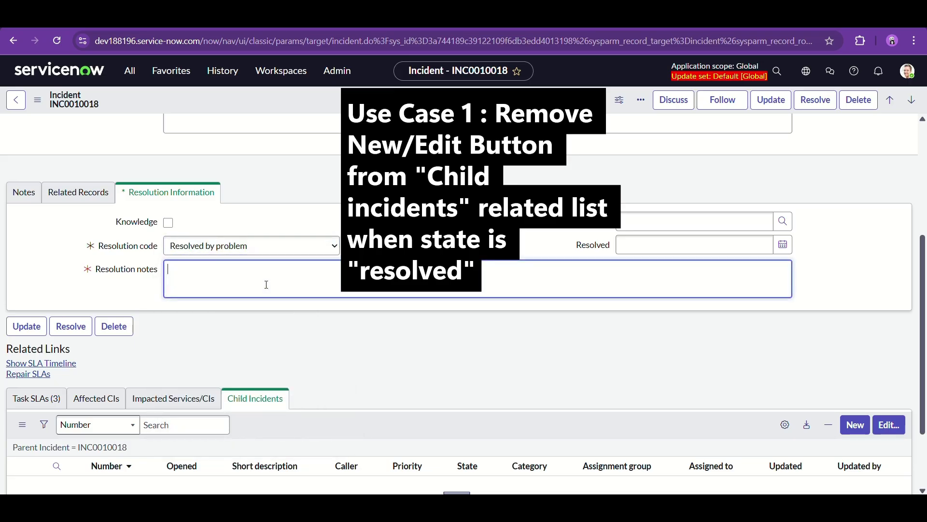
Enter 'test' as the resolution notes and save the incident.
{"action": "type", "text": "test"}
{"action": "right_click", "coordinate": [342, 101]}
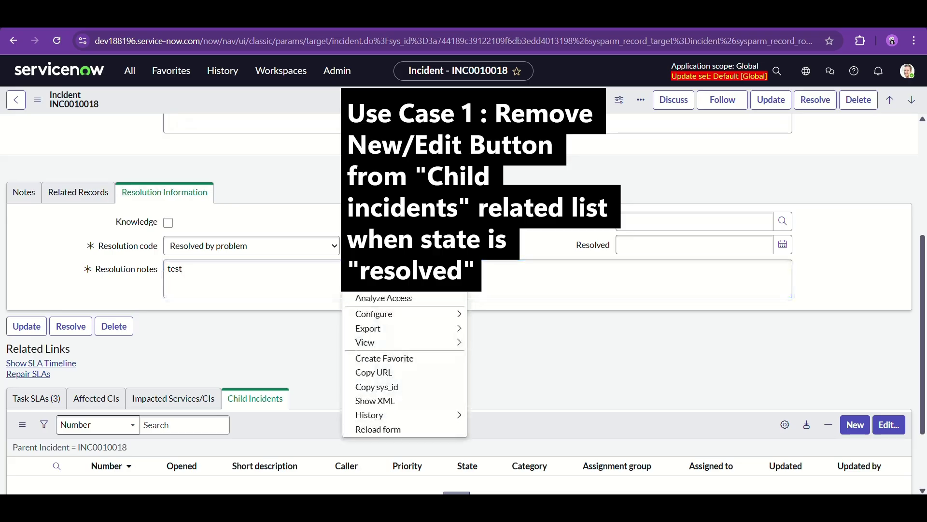
{"action": "left_click", "coordinate": [189, 146]}
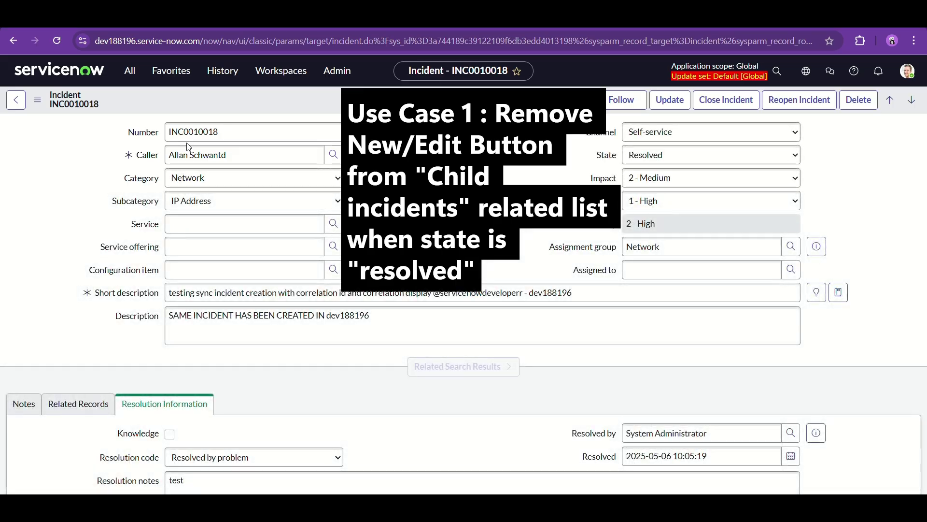
Reload the saved incident and scroll down to the Child Incidents related list.
{"action": "scroll", "coordinate": [189, 147], "scroll_direction": "down", "scroll_amount": 8}
{"action": "scroll", "coordinate": [188, 146], "scroll_direction": "up", "scroll_amount": 7}
{"action": "scroll", "coordinate": [372, 294], "scroll_direction": "up", "scroll_amount": 1}
{"action": "scroll", "coordinate": [372, 294], "scroll_direction": "down", "scroll_amount": 8}
{"action": "scroll", "coordinate": [373, 294], "scroll_direction": "up", "scroll_amount": 8}
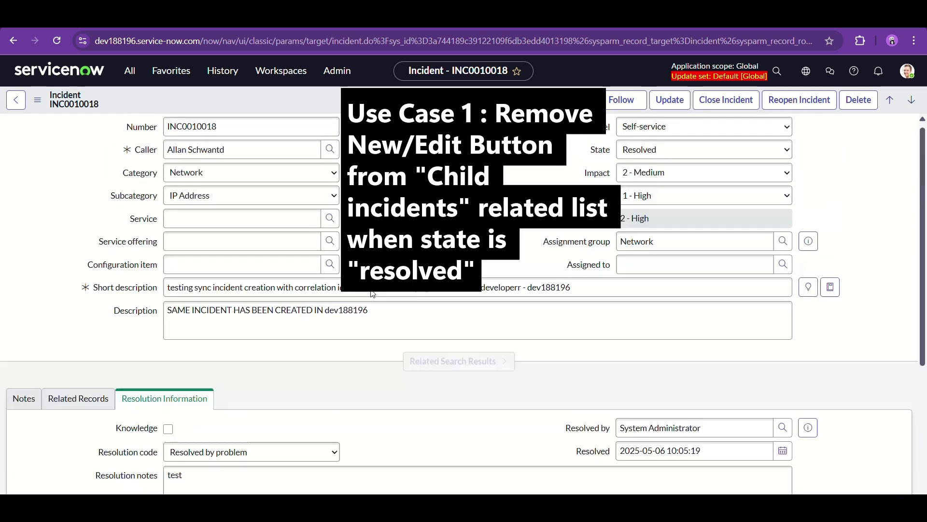
{"action": "scroll", "coordinate": [379, 309], "scroll_direction": "down", "scroll_amount": 5}
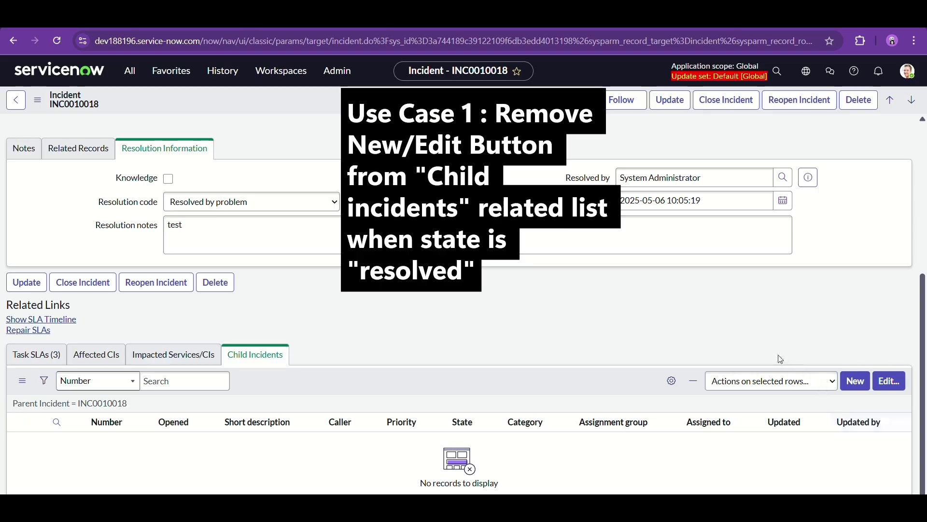
{"action": "key", "text": "F5"}
{"action": "scroll", "coordinate": [662, 298], "scroll_direction": "down", "scroll_amount": 6}
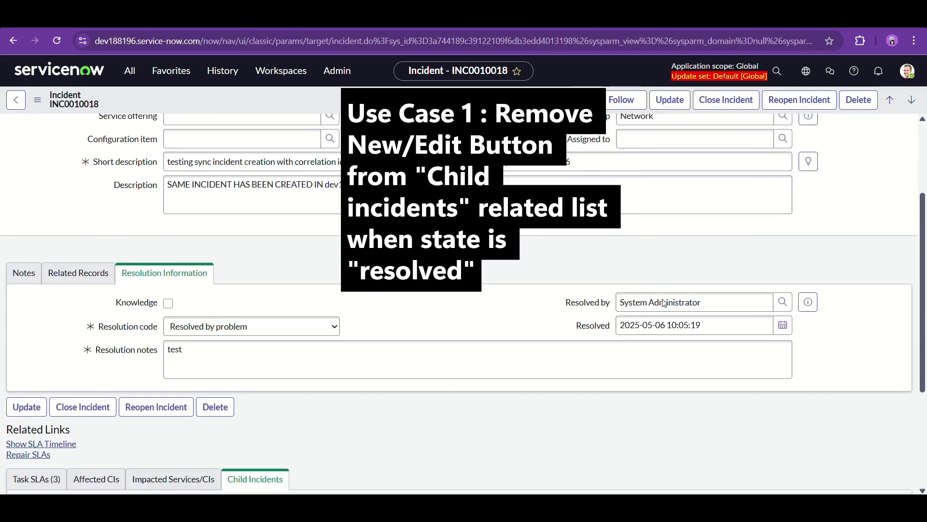
{"action": "scroll", "coordinate": [544, 352], "scroll_direction": "down", "scroll_amount": 3}
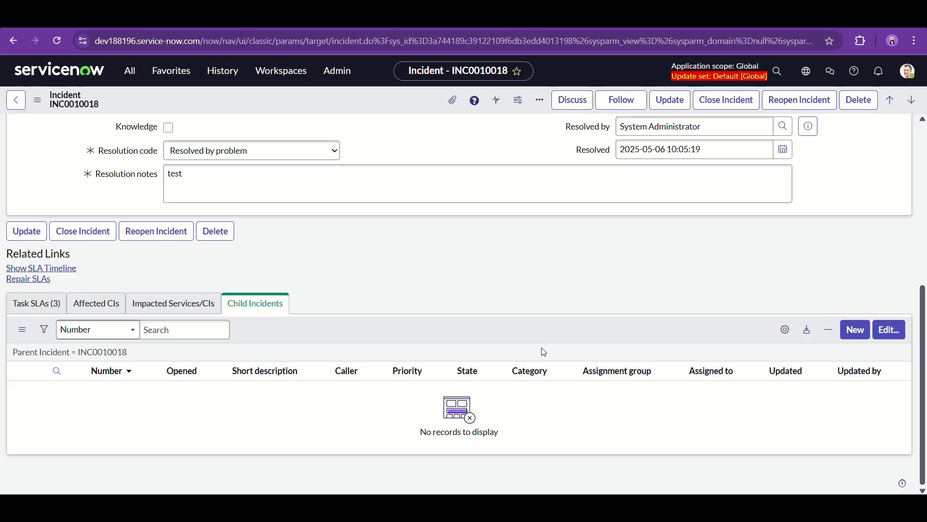
From the Child Incidents Number column menu, open Configure > List Control.
{"action": "right_click", "coordinate": [376, 100]}
{"action": "left_click", "coordinate": [346, 129]}
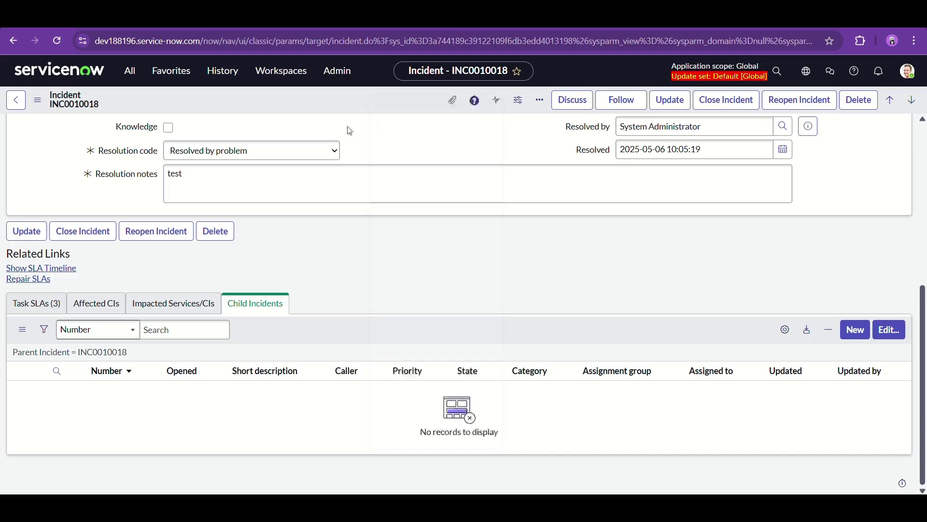
{"action": "left_click", "coordinate": [147, 371]}
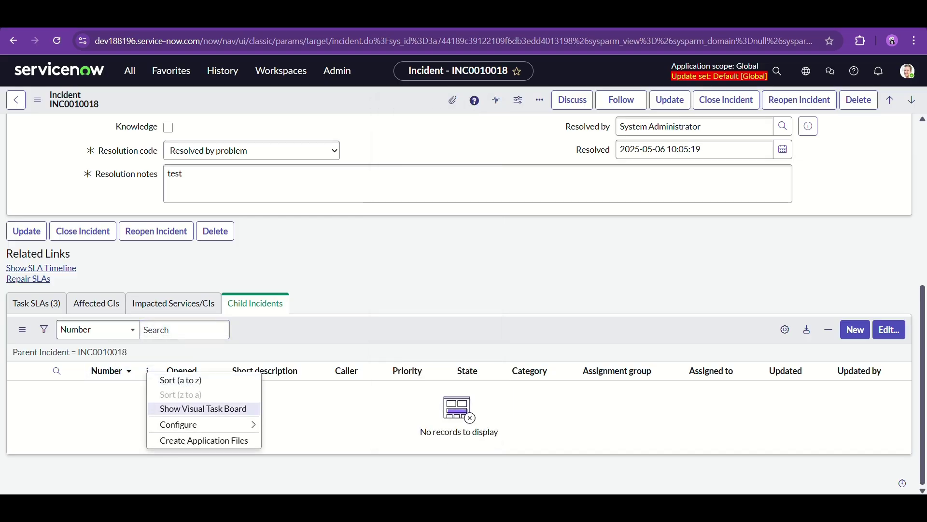
{"action": "key", "text": "alt+Tab"}
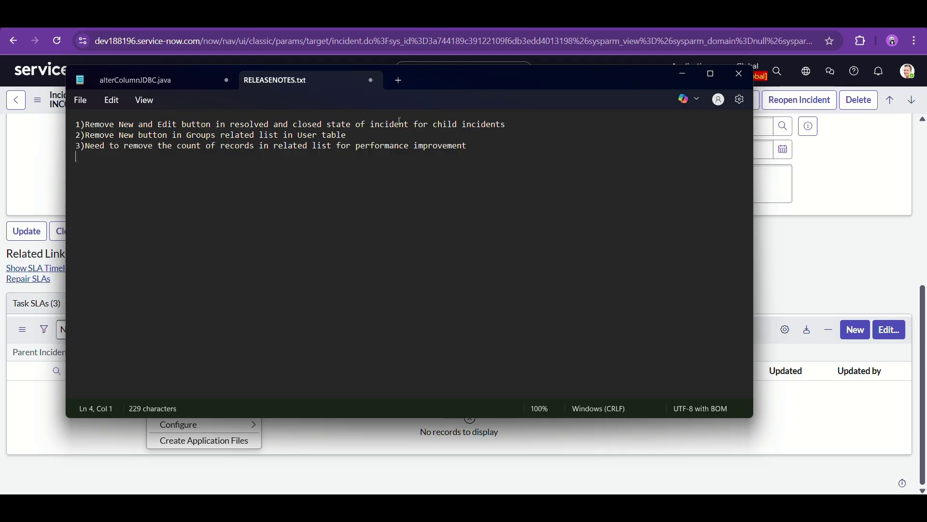
{"action": "left_click", "coordinate": [684, 78]}
{"action": "mouse_move", "coordinate": [205, 425]}
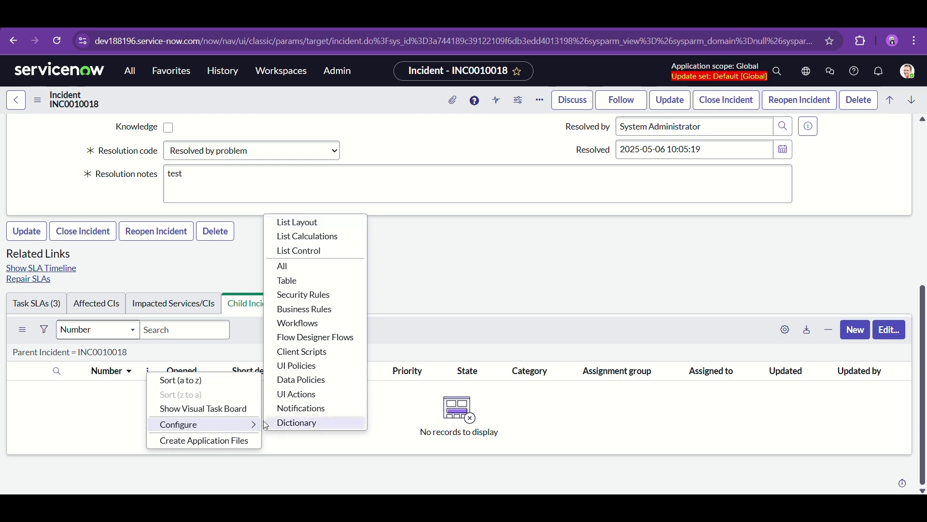
{"action": "left_click", "coordinate": [304, 251]}
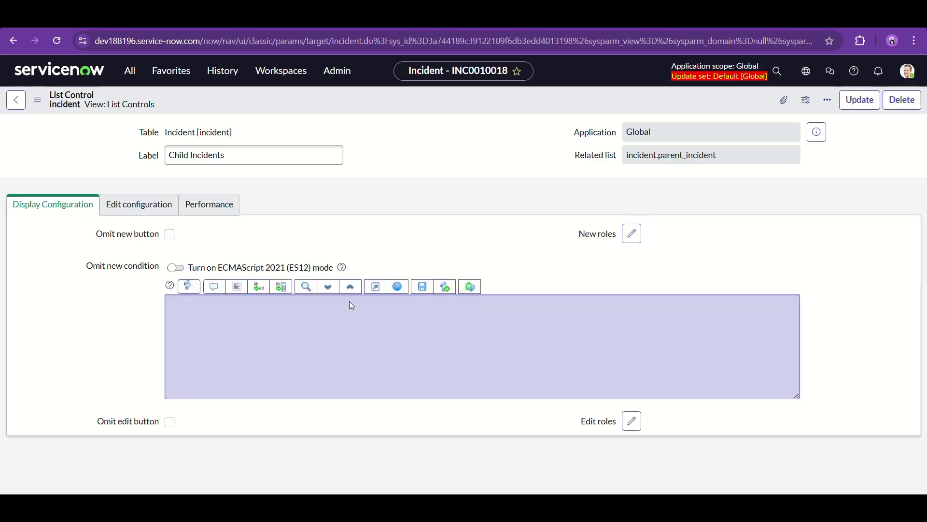
Clear the 'Omit new button' and 'Omit edit button' checkboxes on the Child Incidents list control.
{"action": "scroll", "coordinate": [306, 240], "scroll_direction": "down", "scroll_amount": 2}
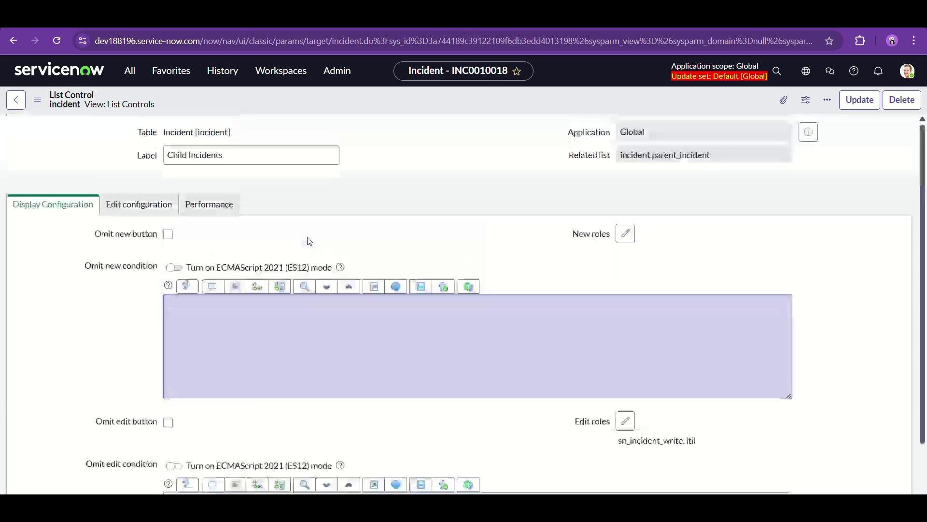
{"action": "scroll", "coordinate": [307, 237], "scroll_direction": "down", "scroll_amount": 1}
{"action": "scroll", "coordinate": [299, 275], "scroll_direction": "down", "scroll_amount": 1}
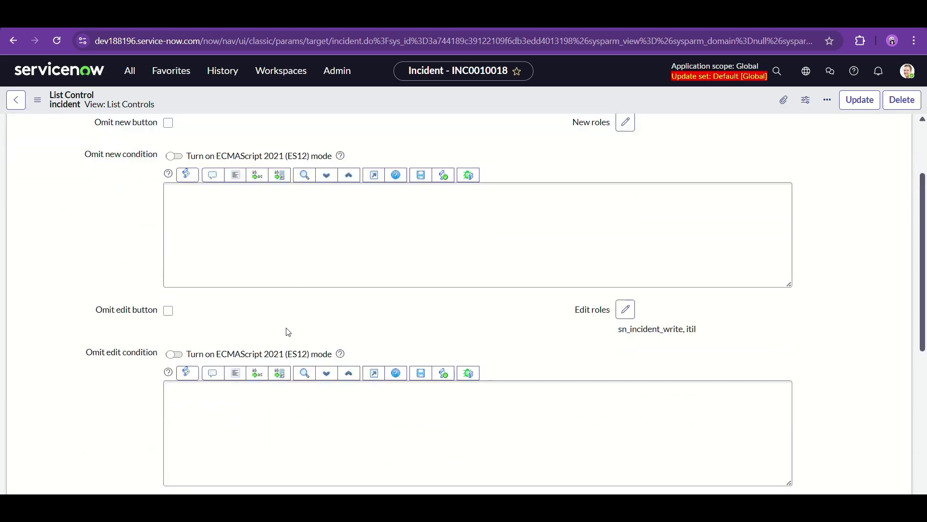
{"action": "scroll", "coordinate": [286, 321], "scroll_direction": "up", "scroll_amount": 2}
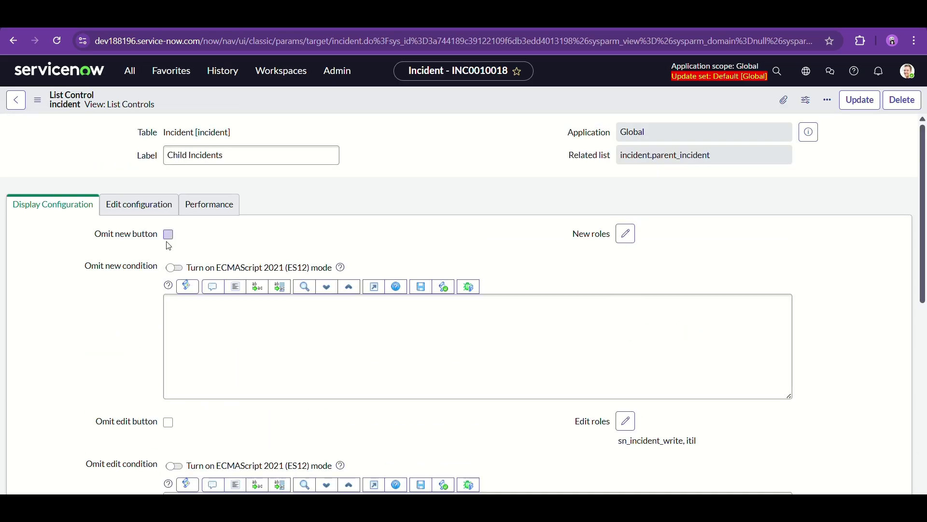
{"action": "scroll", "coordinate": [230, 402], "scroll_direction": "down", "scroll_amount": 15}
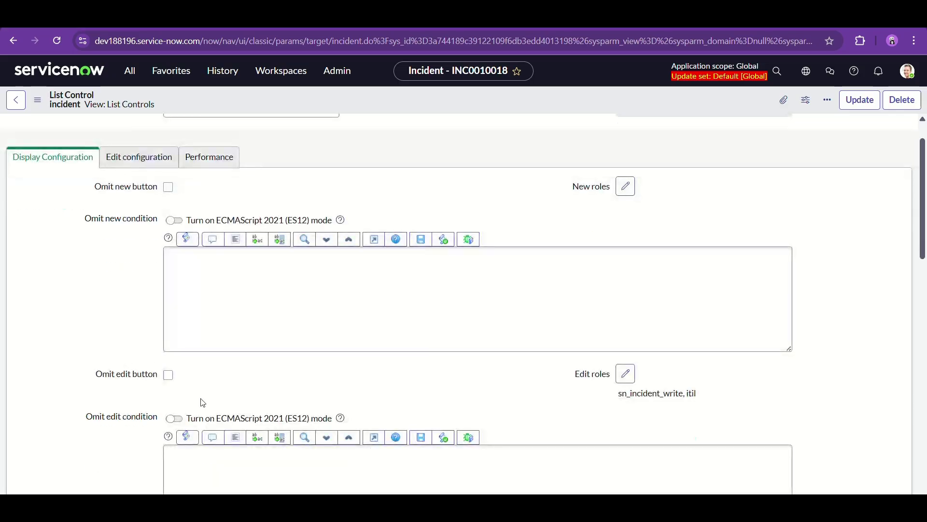
{"action": "scroll", "coordinate": [232, 403], "scroll_direction": "up", "scroll_amount": 15}
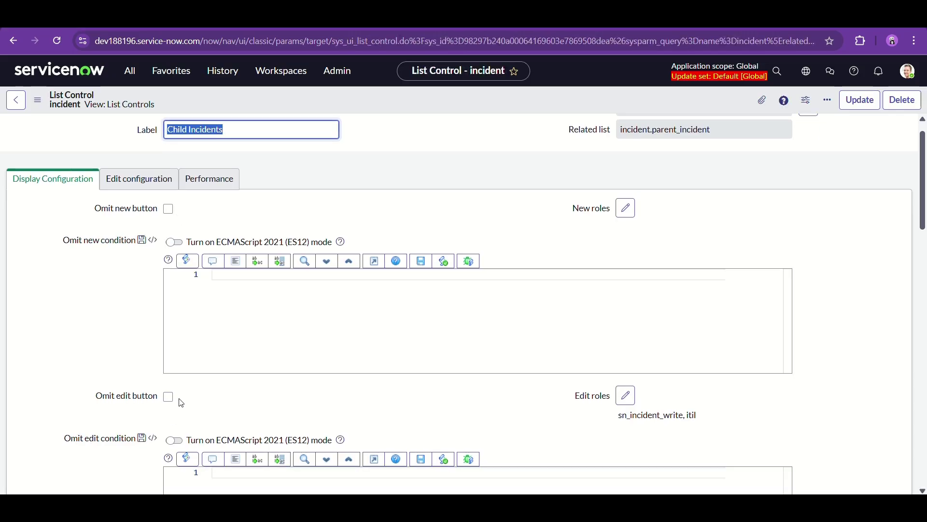
{"action": "scroll", "coordinate": [267, 229], "scroll_direction": "down", "scroll_amount": 1}
{"action": "left_click", "coordinate": [168, 152]}
{"action": "left_click", "coordinate": [167, 333]}
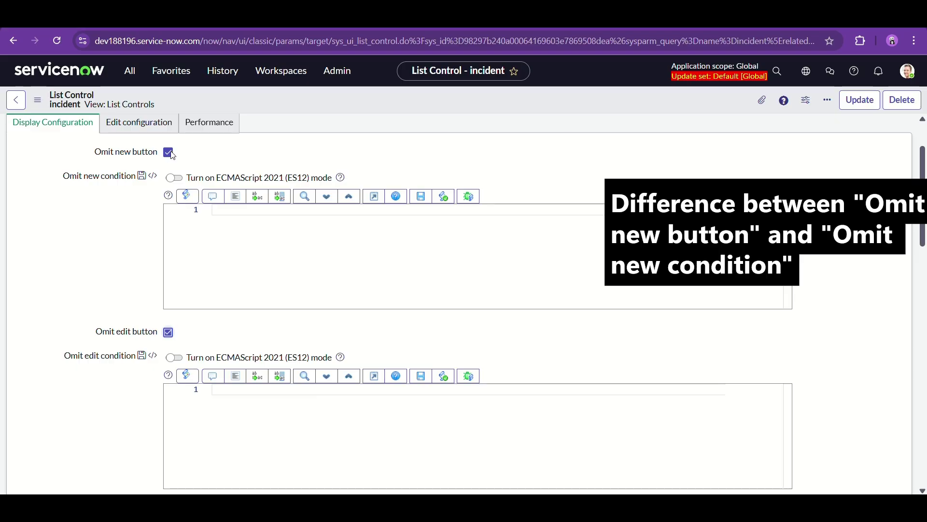
{"action": "left_click", "coordinate": [169, 153]}
{"action": "left_click", "coordinate": [168, 340]}
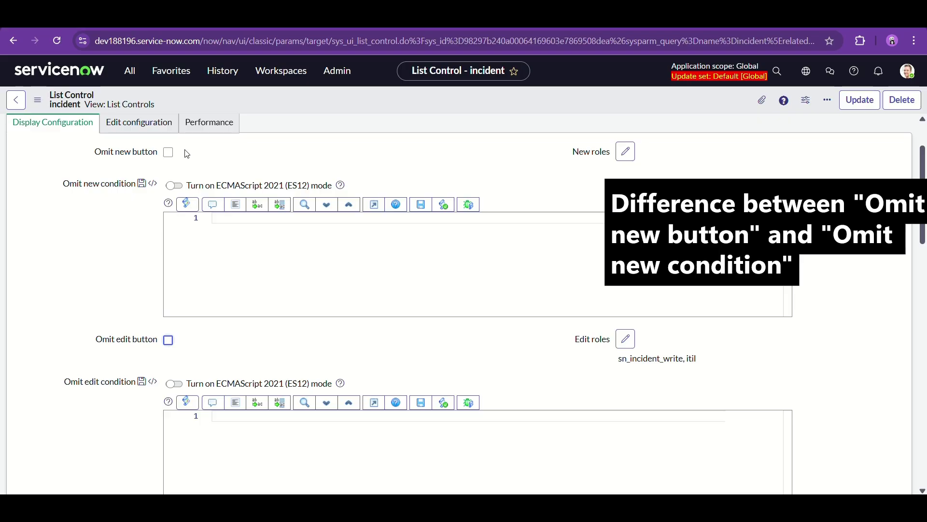
{"action": "scroll", "coordinate": [220, 164], "scroll_direction": "up", "scroll_amount": 1}
{"action": "left_click", "coordinate": [242, 230]}
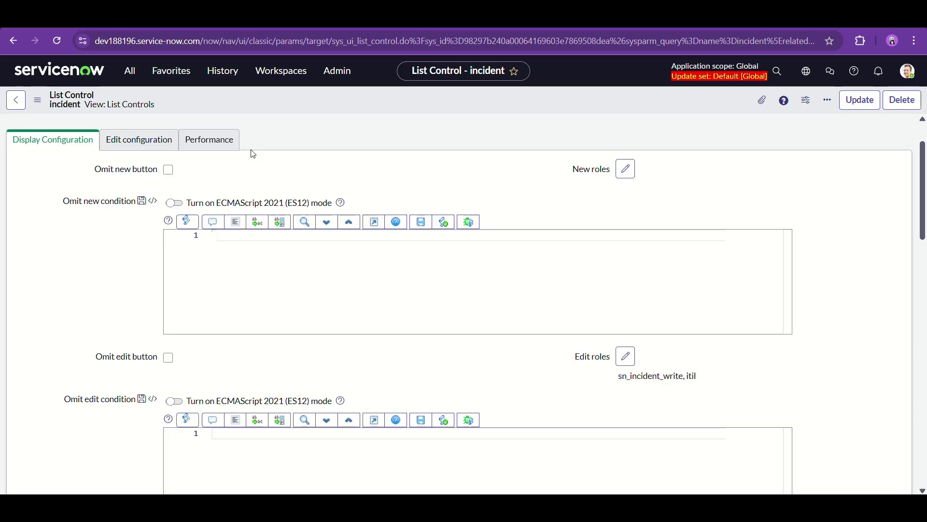
{"action": "scroll", "coordinate": [253, 152], "scroll_direction": "up", "scroll_amount": 2}
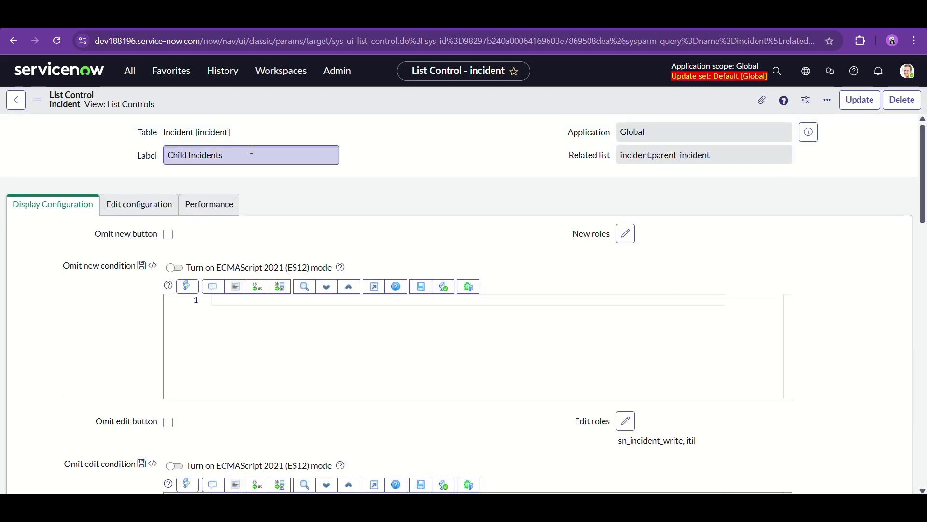
{"action": "scroll", "coordinate": [239, 207], "scroll_direction": "down", "scroll_amount": 3}
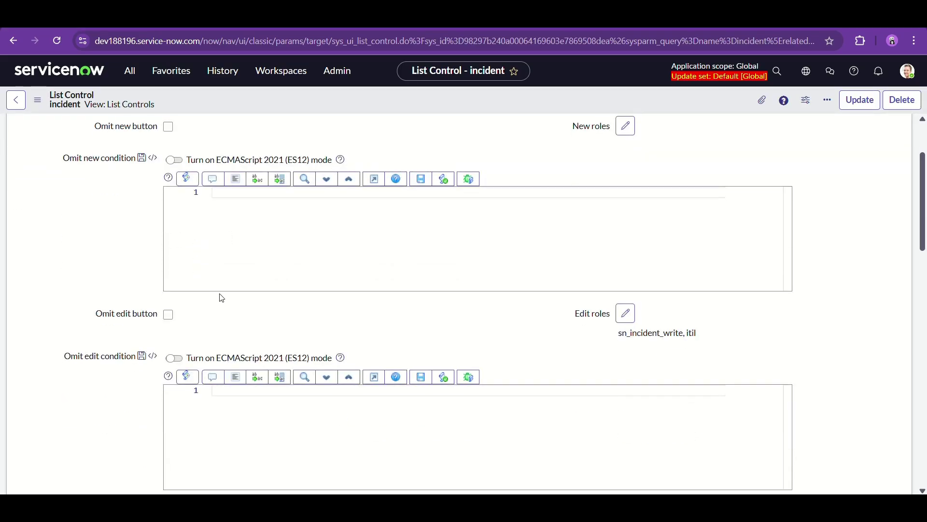
{"action": "scroll", "coordinate": [220, 294], "scroll_direction": "down", "scroll_amount": 5}
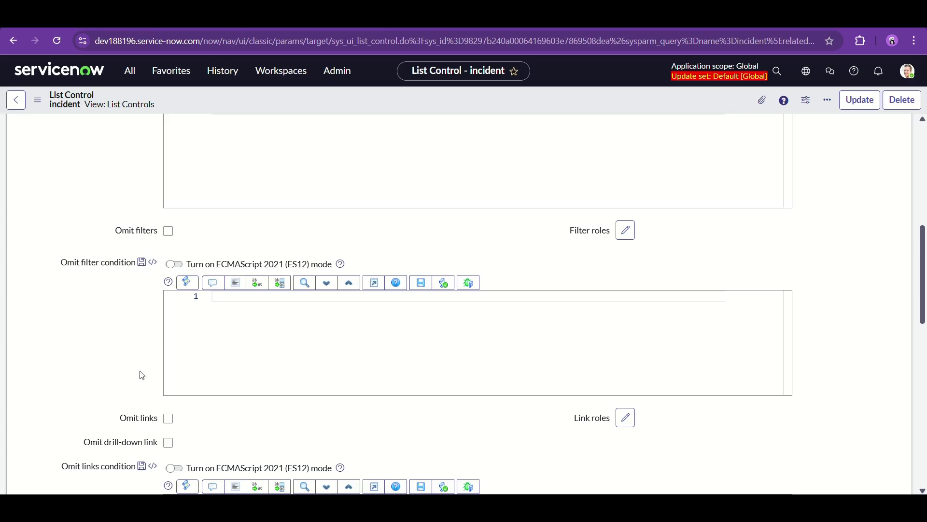
{"action": "scroll", "coordinate": [142, 375], "scroll_direction": "down", "scroll_amount": 11}
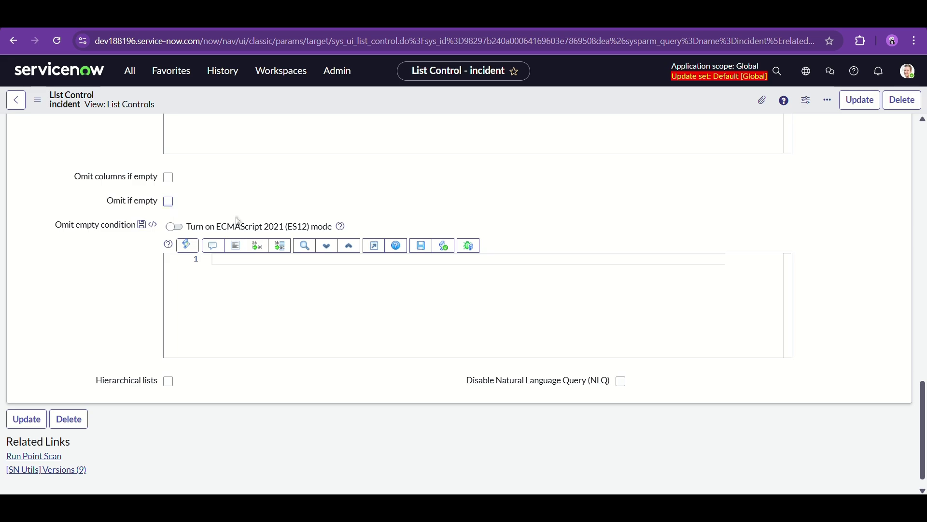
{"action": "scroll", "coordinate": [238, 221], "scroll_direction": "up", "scroll_amount": 10}
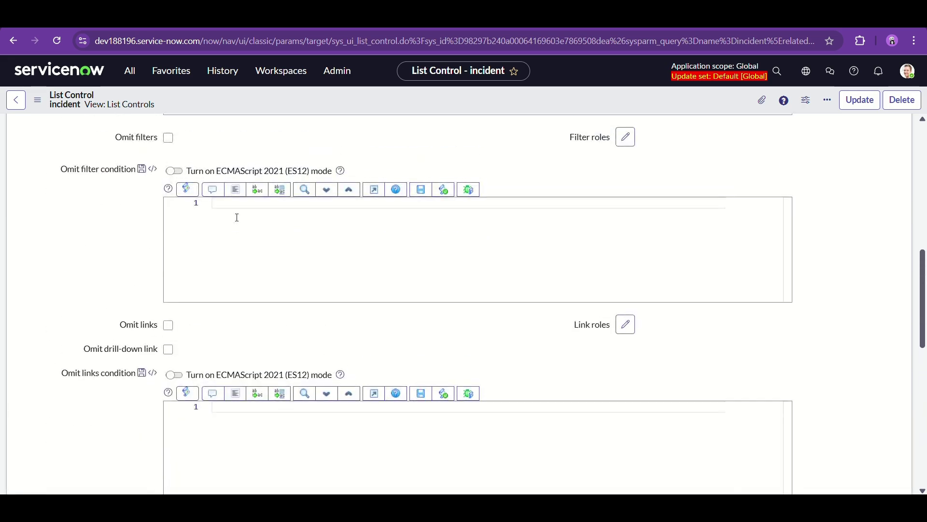
{"action": "scroll", "coordinate": [77, 270], "scroll_direction": "up", "scroll_amount": 10}
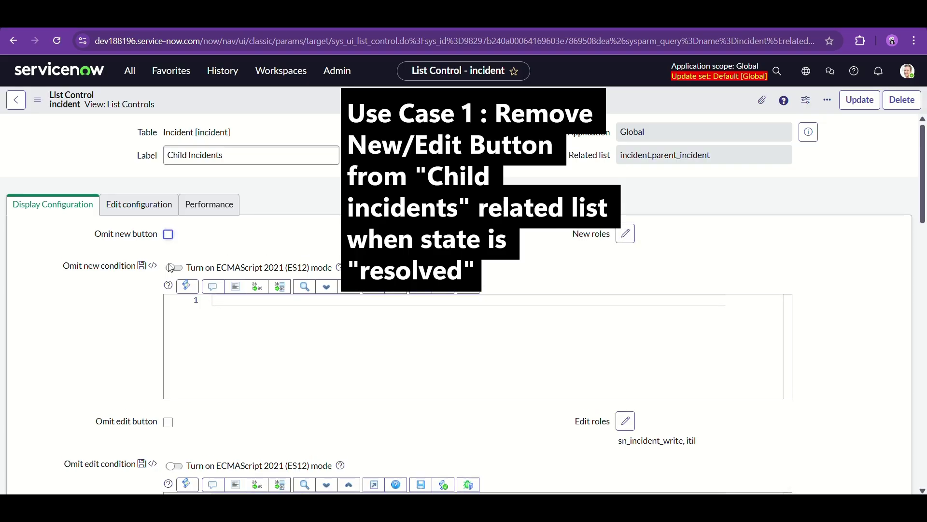
Write the Omit new condition: if(parent.state == '6') true; else false;.
{"action": "left_click", "coordinate": [169, 424]}
{"action": "left_click", "coordinate": [169, 423]}
{"action": "left_click", "coordinate": [236, 304]}
{"action": "type", "text": "if(parent"}
{"action": "type", "text": ".state == "}
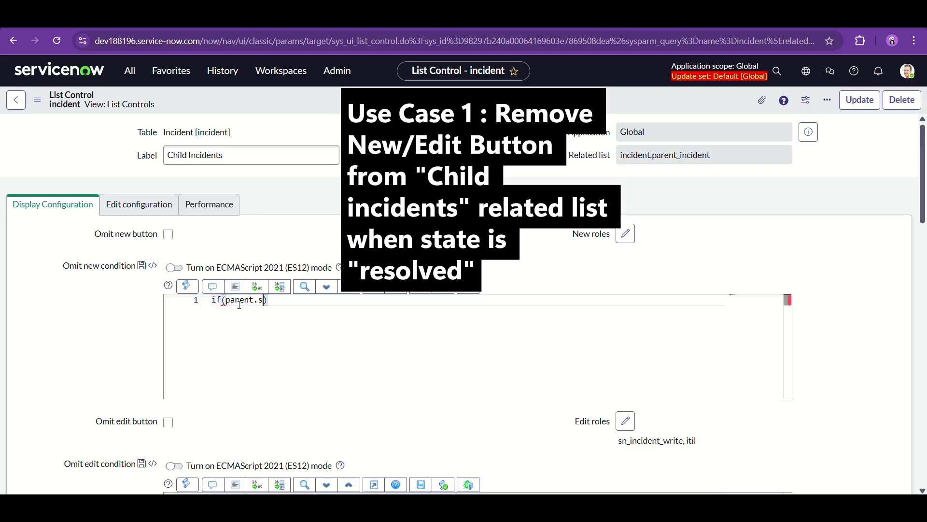
{"action": "type", "text": "'6'"}
{"action": "key", "text": "End"}
{"action": "key", "text": "Return"}
{"action": "type", "text": "rt"}
{"action": "key", "text": "BackSpace"}
{"action": "key", "text": "BackSpace"}
{"action": "type", "text": "tru"}
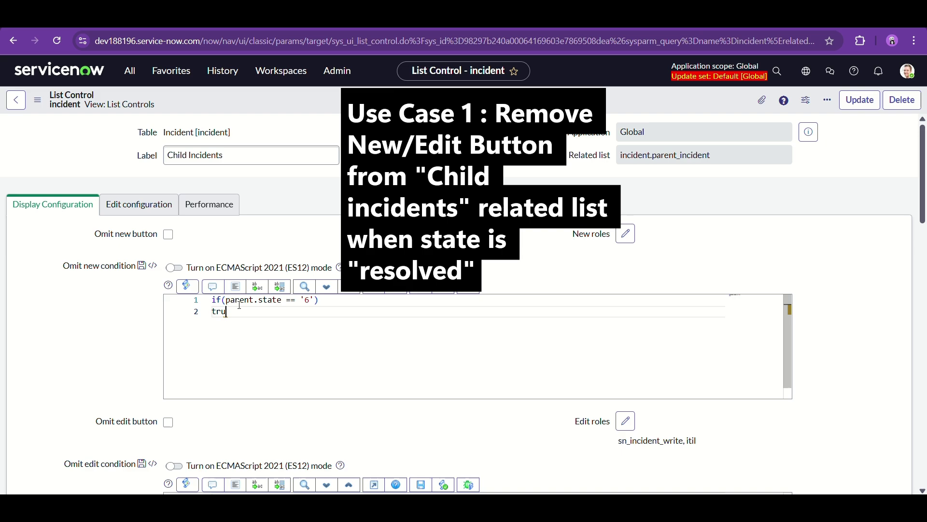
{"action": "type", "text": "e';"}
{"action": "key", "text": "Return"}
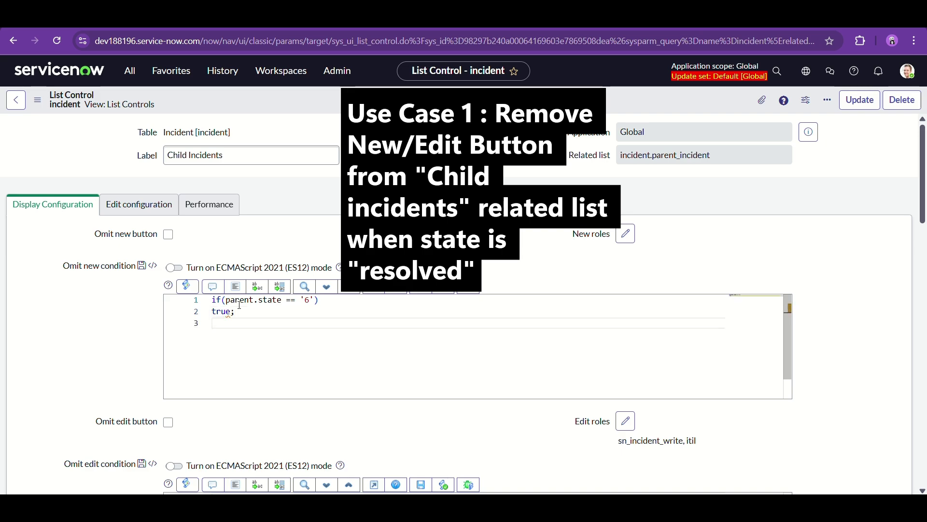
{"action": "type", "text": "else"}
{"action": "key", "text": "Return"}
{"action": "type", "text": "false;"}
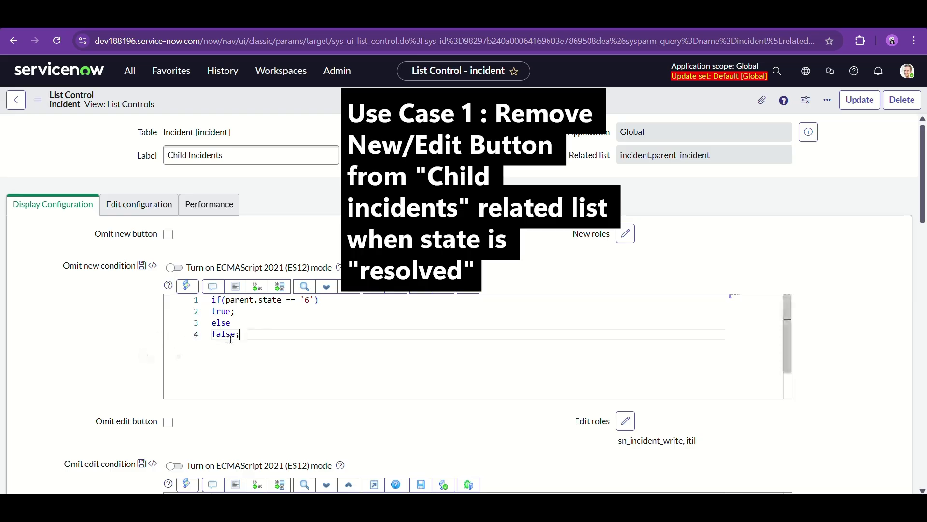
Copy that script into the empty Omit edit condition field.
{"action": "key", "text": "ctrl+a"}
{"action": "key", "text": "ctrl+c"}
{"action": "scroll", "coordinate": [115, 392], "scroll_direction": "down", "scroll_amount": 3}
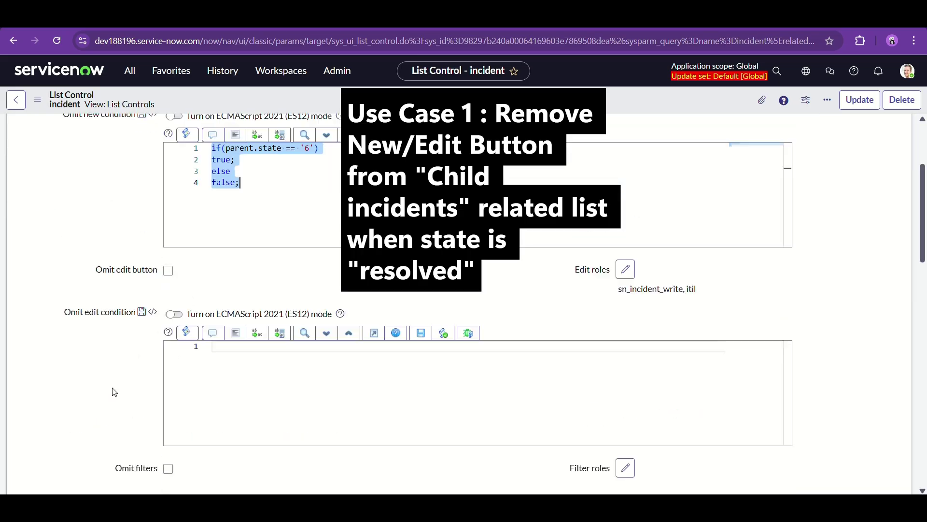
{"action": "left_click", "coordinate": [225, 358]}
{"action": "key", "text": "ctrl+v"}
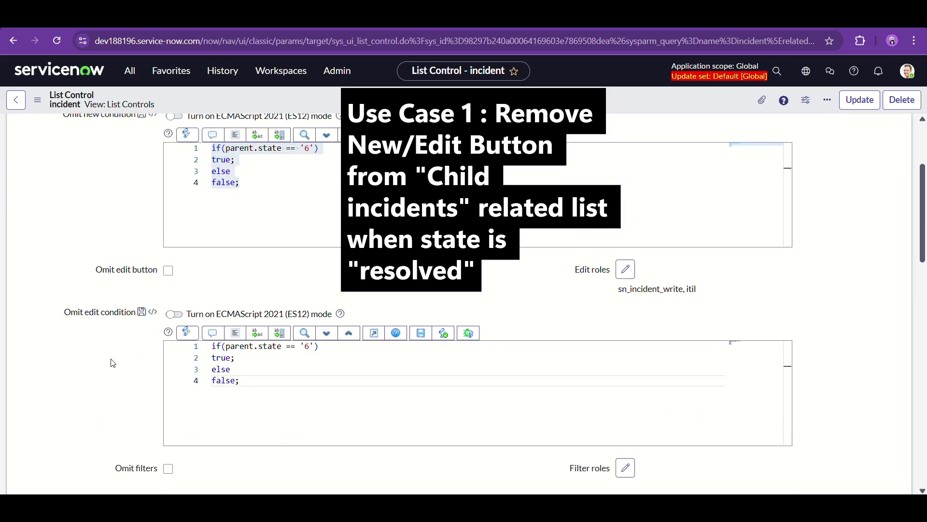
{"action": "scroll", "coordinate": [111, 363], "scroll_direction": "up", "scroll_amount": 3}
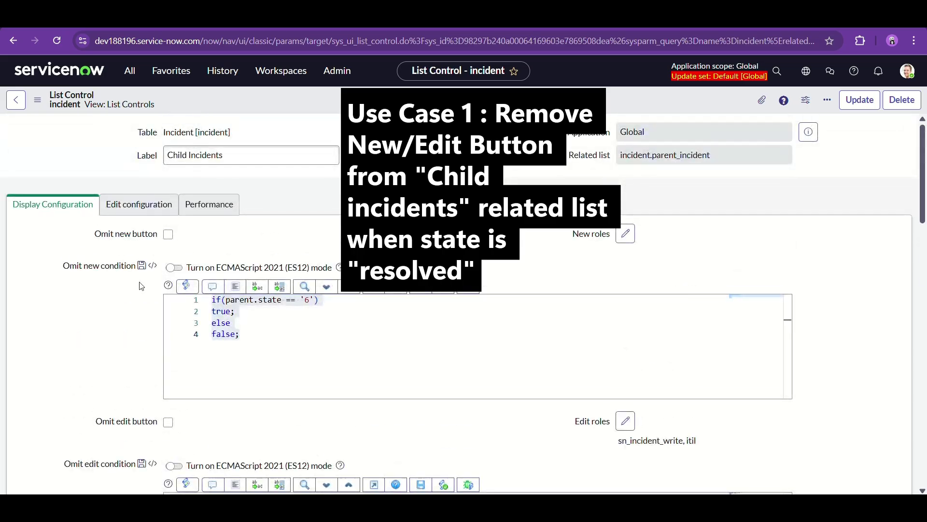
Save the list control, then load the incident list by entering incident.LIST.
{"action": "right_click", "coordinate": [285, 100]}
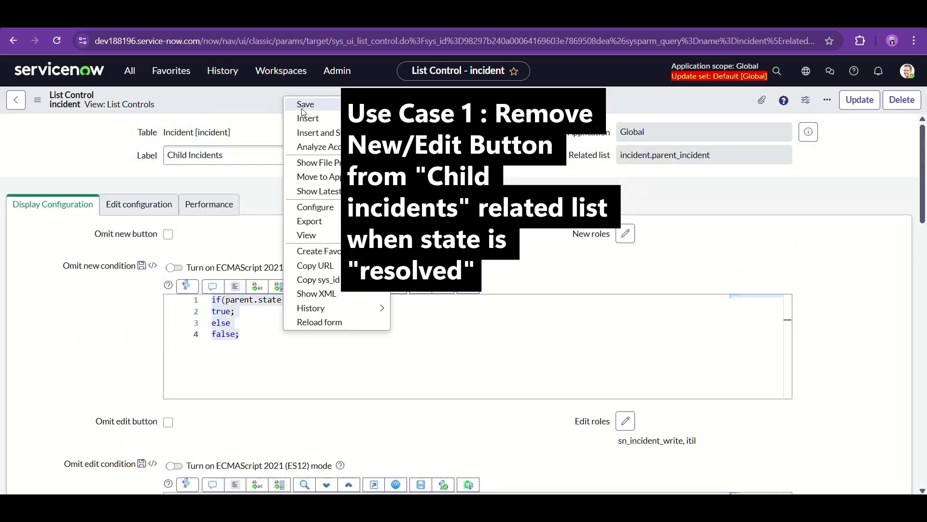
{"action": "left_click", "coordinate": [254, 189]}
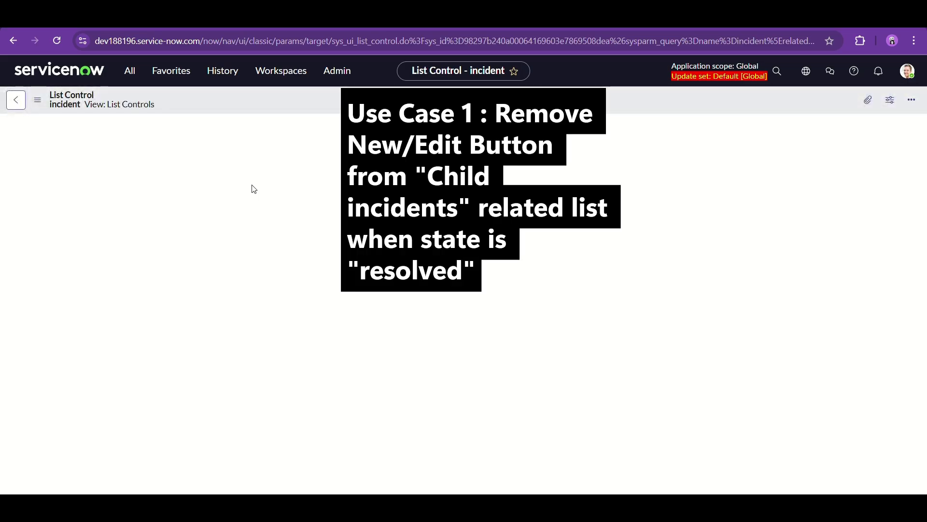
{"action": "left_click", "coordinate": [130, 71]}
{"action": "type", "text": "incid"}
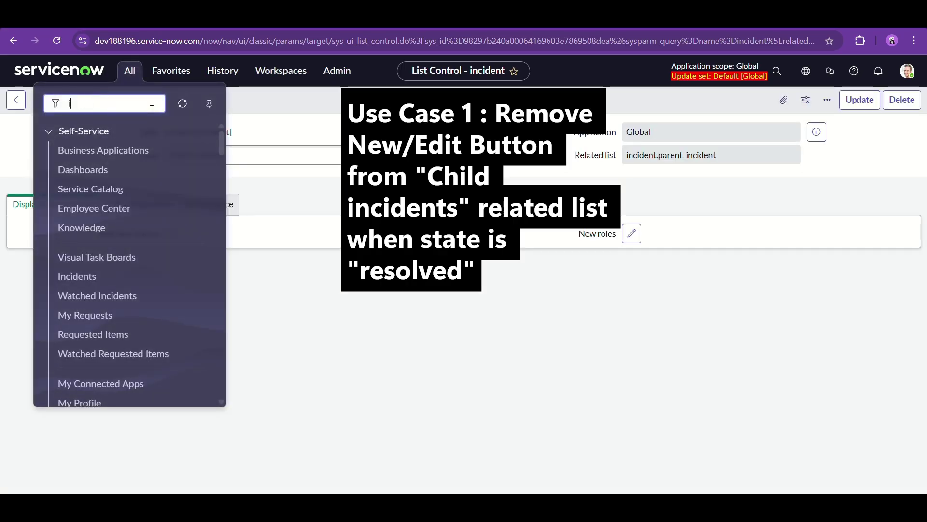
{"action": "type", "text": "ent.list"}
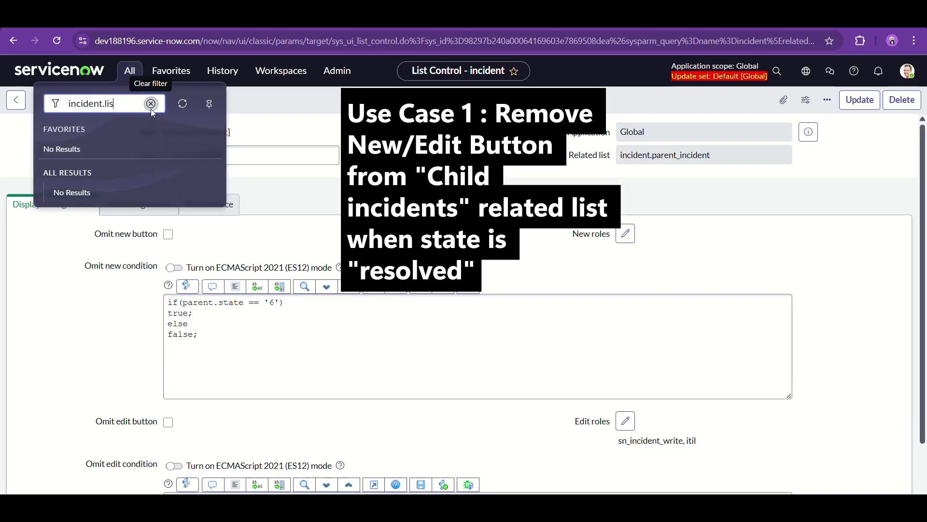
{"action": "key", "text": "BackSpace"}
{"action": "key", "text": "BackSpace"}
{"action": "key", "text": "BackSpace"}
{"action": "key", "text": "BackSpace"}
{"action": "type", "text": "LIST"}
{"action": "key", "text": "Return"}
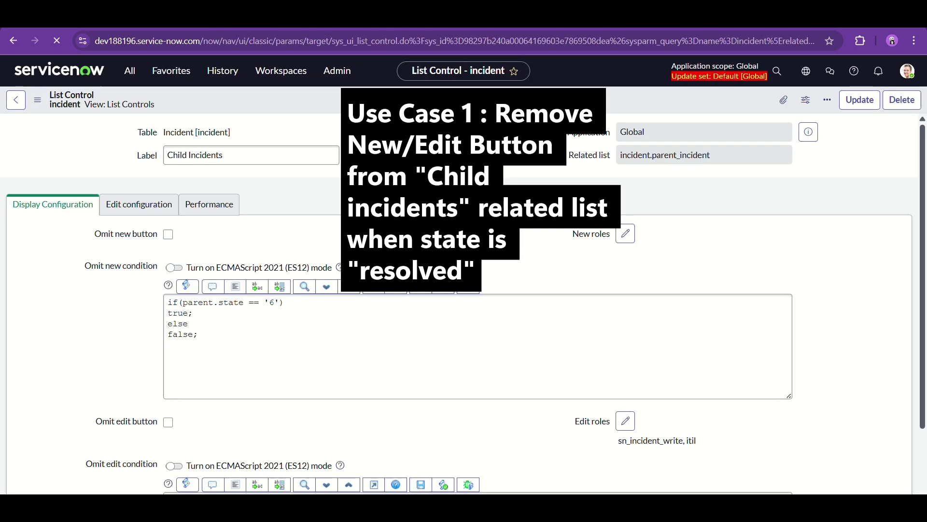
{"action": "scroll", "coordinate": [144, 184], "scroll_direction": "down", "scroll_amount": 3}
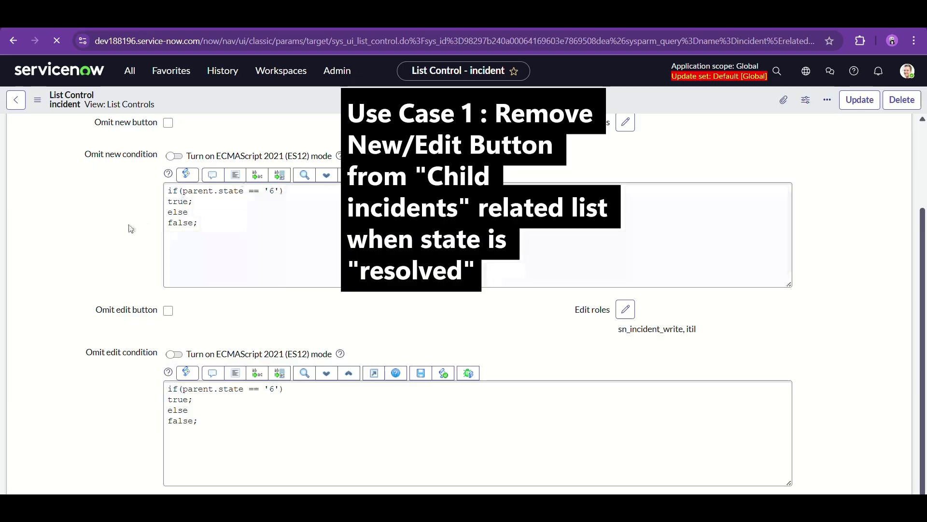
{"action": "scroll", "coordinate": [128, 228], "scroll_direction": "up", "scroll_amount": 3}
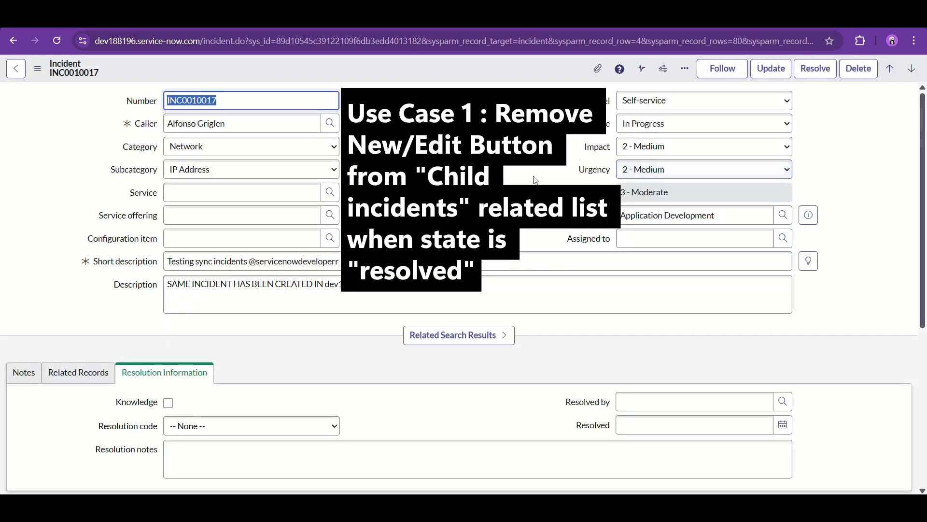
Resolve incident INC0010017 with resolution code Resolved by change and save it.
{"action": "scroll", "coordinate": [399, 252], "scroll_direction": "down", "scroll_amount": 5}
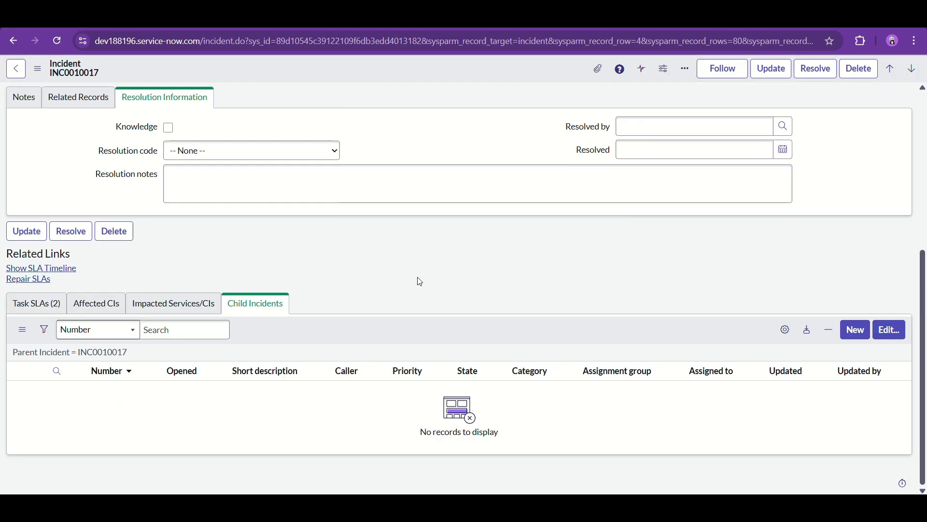
{"action": "scroll", "coordinate": [538, 281], "scroll_direction": "up", "scroll_amount": 5}
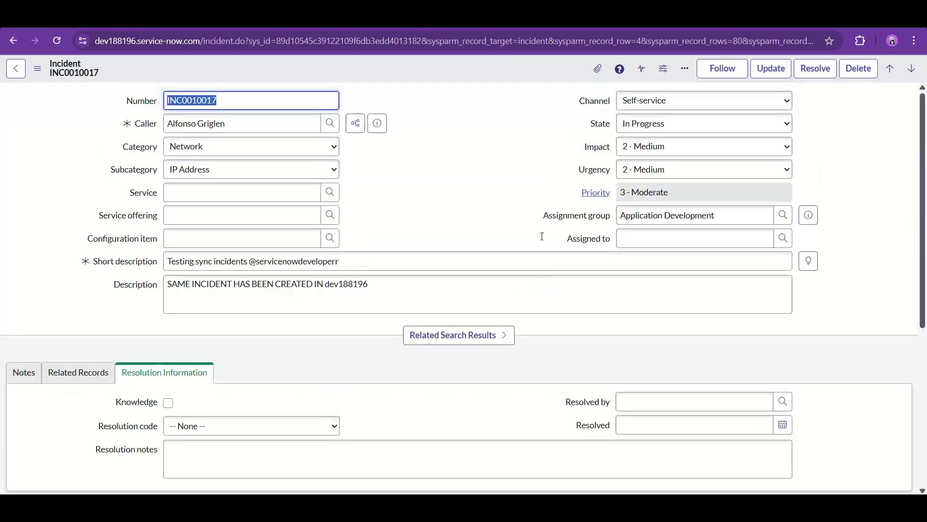
{"action": "left_click", "coordinate": [642, 127]}
{"action": "left_click", "coordinate": [641, 187]}
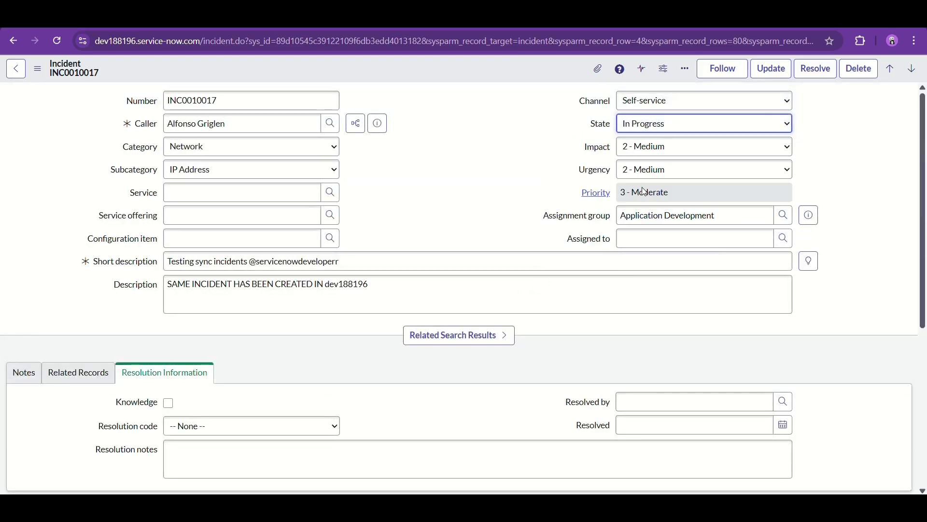
{"action": "right_click", "coordinate": [509, 68]}
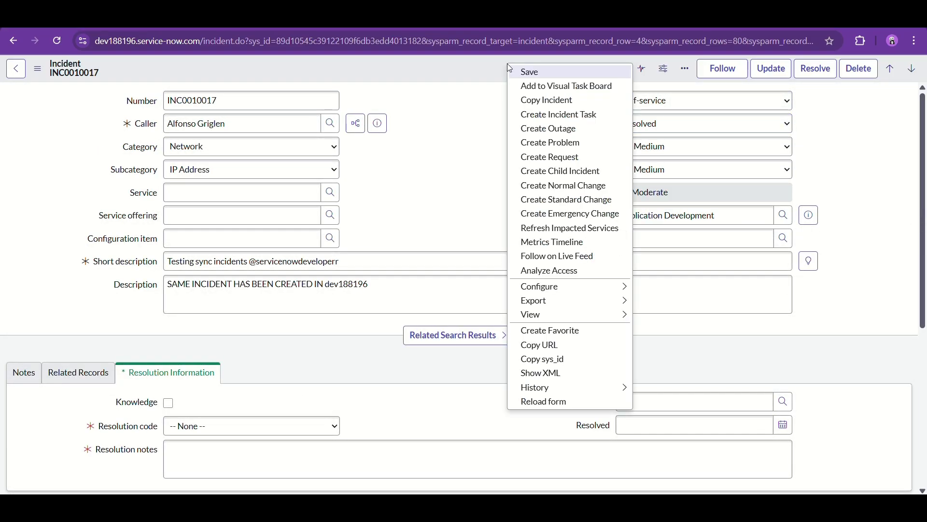
{"action": "left_click", "coordinate": [408, 165]}
{"action": "left_click", "coordinate": [262, 427]}
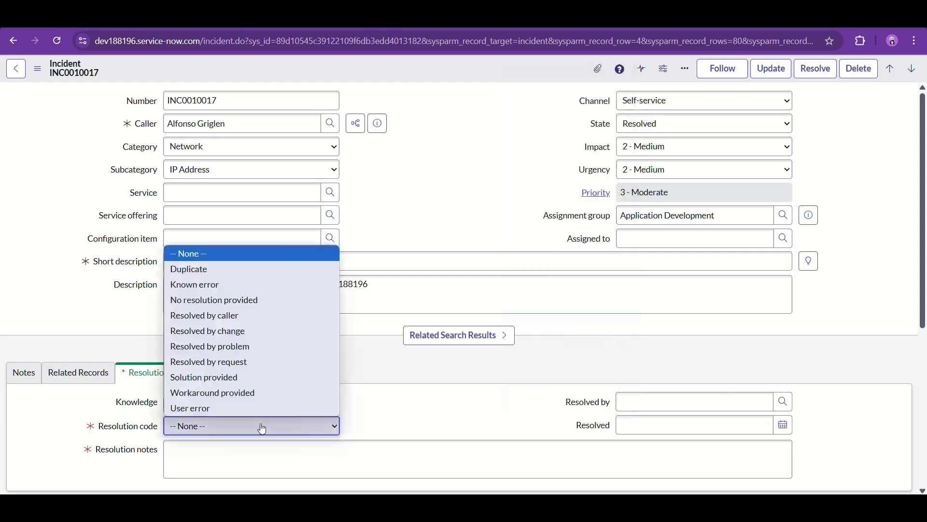
{"action": "left_click", "coordinate": [260, 332]}
{"action": "left_click", "coordinate": [221, 469]}
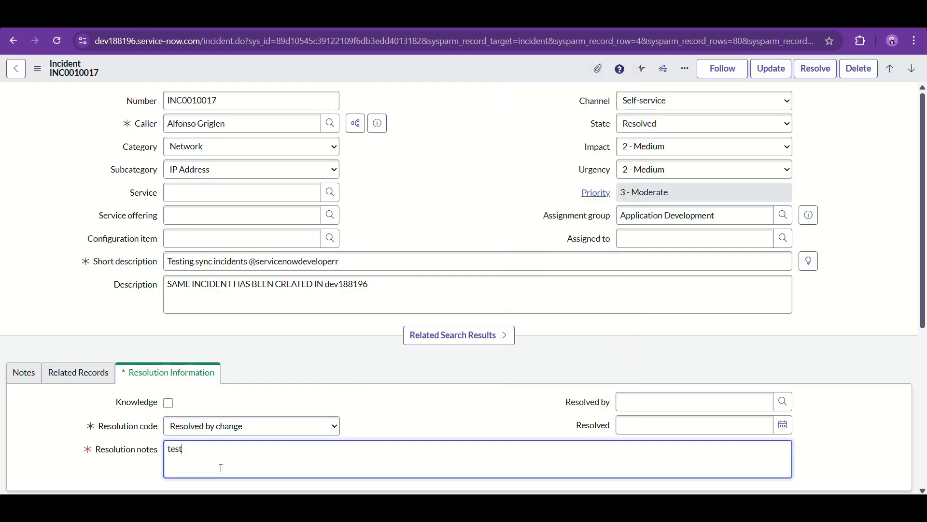
{"action": "right_click", "coordinate": [447, 68]}
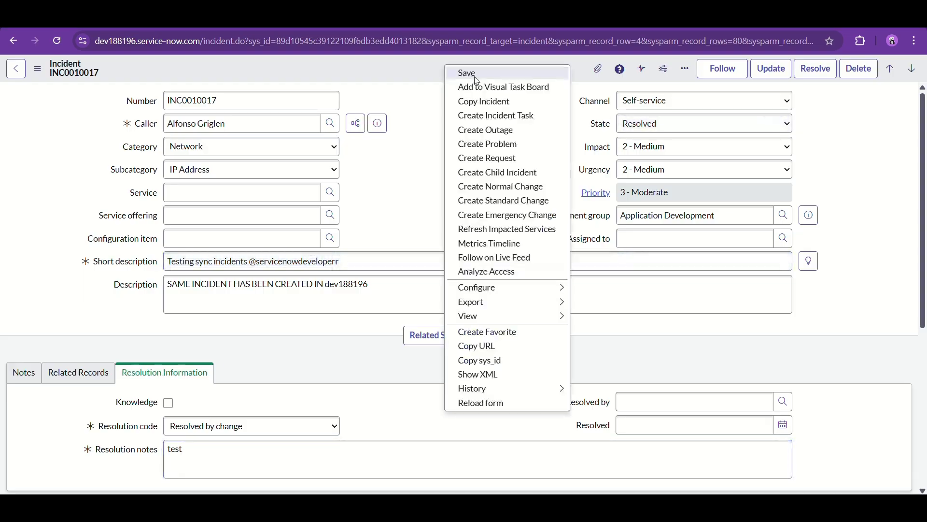
{"action": "left_click", "coordinate": [477, 78]}
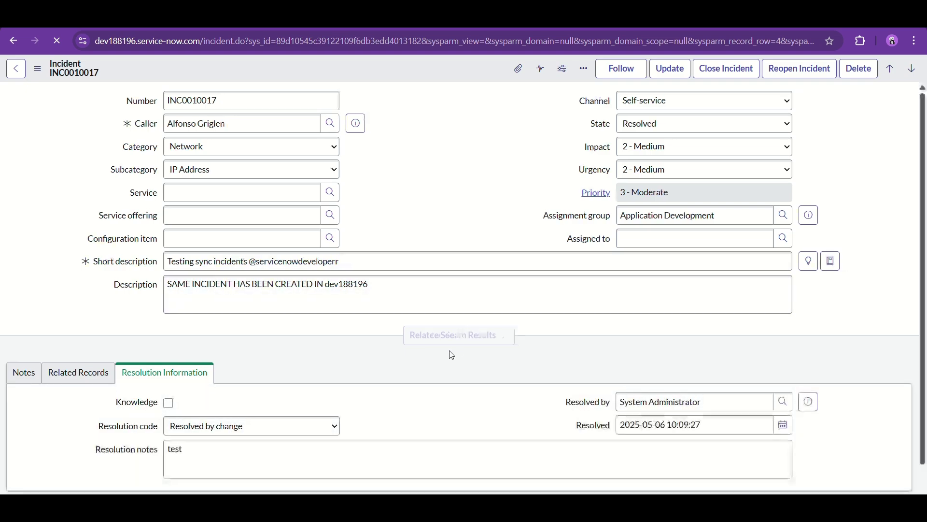
Scroll to the Child Incidents list and confirm the New and Edit buttons are hidden.
{"action": "scroll", "coordinate": [452, 356], "scroll_direction": "down", "scroll_amount": 3}
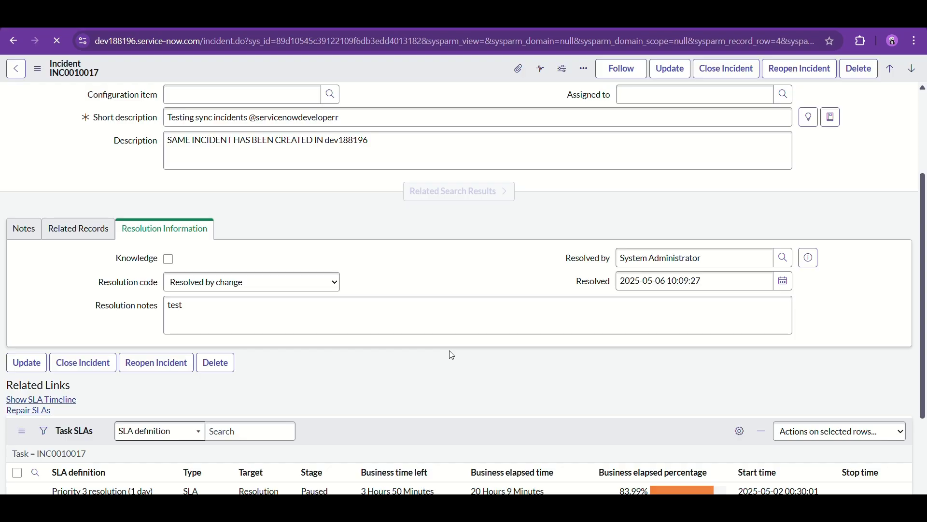
{"action": "scroll", "coordinate": [452, 355], "scroll_direction": "down", "scroll_amount": 9}
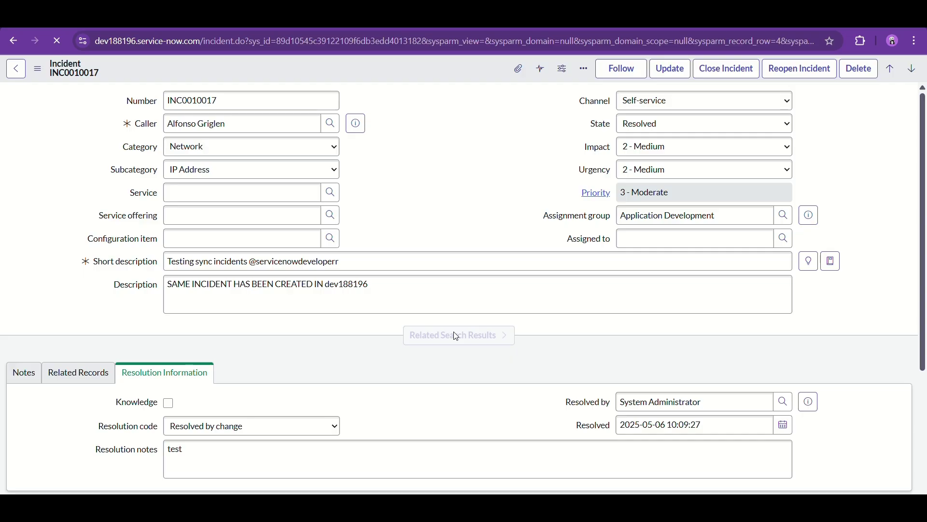
{"action": "scroll", "coordinate": [456, 337], "scroll_direction": "down", "scroll_amount": 5}
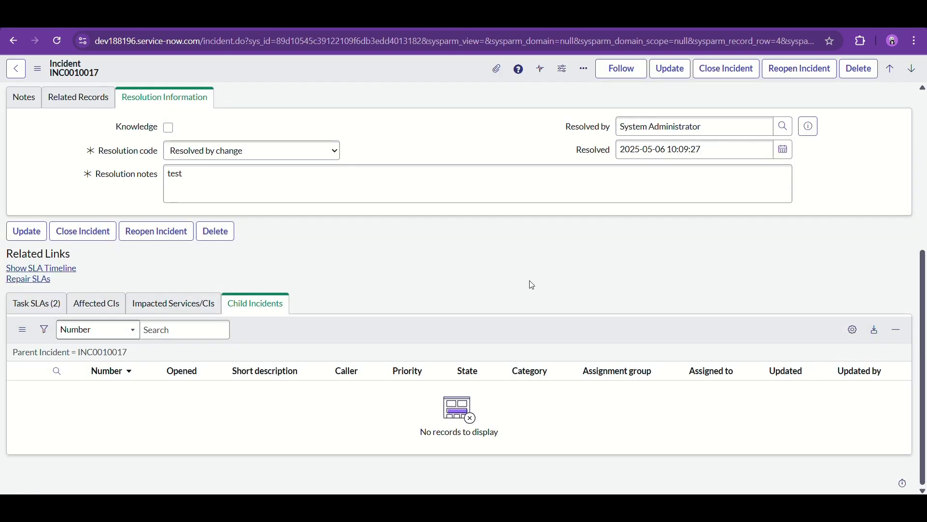
{"action": "scroll", "coordinate": [531, 285], "scroll_direction": "up", "scroll_amount": 5}
{"action": "scroll", "coordinate": [531, 284], "scroll_direction": "down", "scroll_amount": 3}
{"action": "scroll", "coordinate": [531, 285], "scroll_direction": "up", "scroll_amount": 3}
{"action": "scroll", "coordinate": [531, 285], "scroll_direction": "down", "scroll_amount": 4}
{"action": "scroll", "coordinate": [532, 285], "scroll_direction": "up", "scroll_amount": 4}
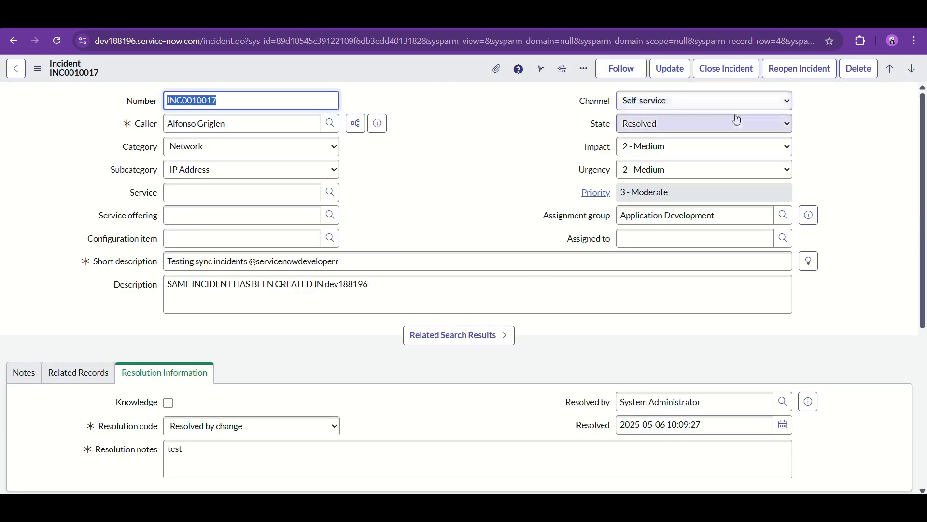
Set INC0010017's state to In Progress and save the incident.
{"action": "left_click", "coordinate": [783, 124]}
{"action": "left_click", "coordinate": [677, 157]}
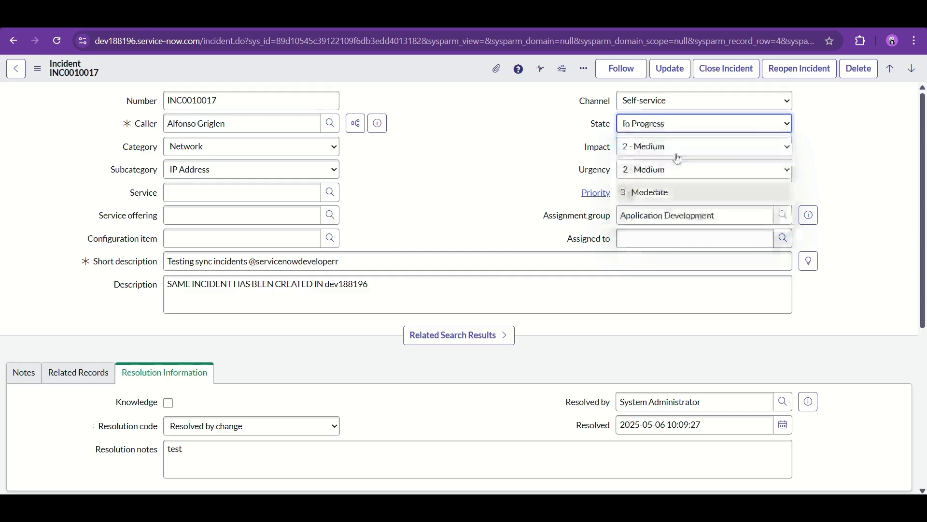
{"action": "right_click", "coordinate": [441, 71]}
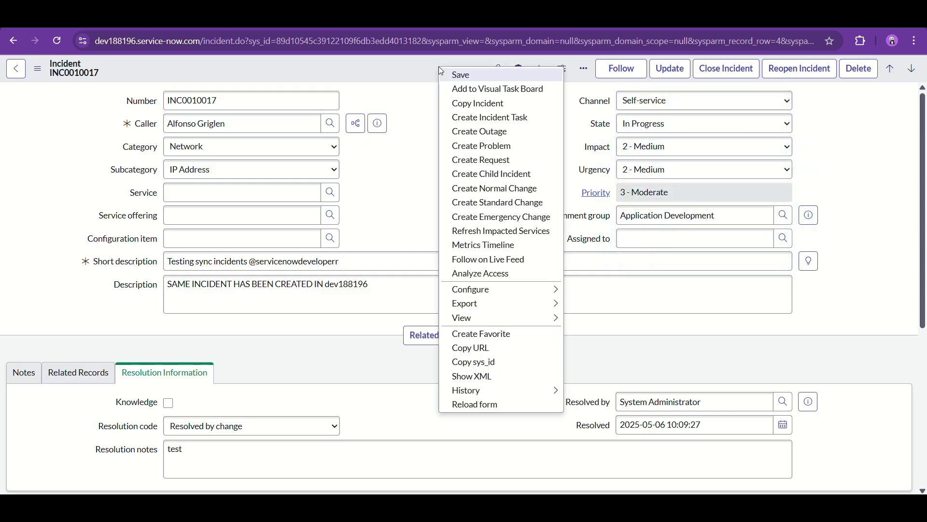
{"action": "left_click", "coordinate": [469, 74]}
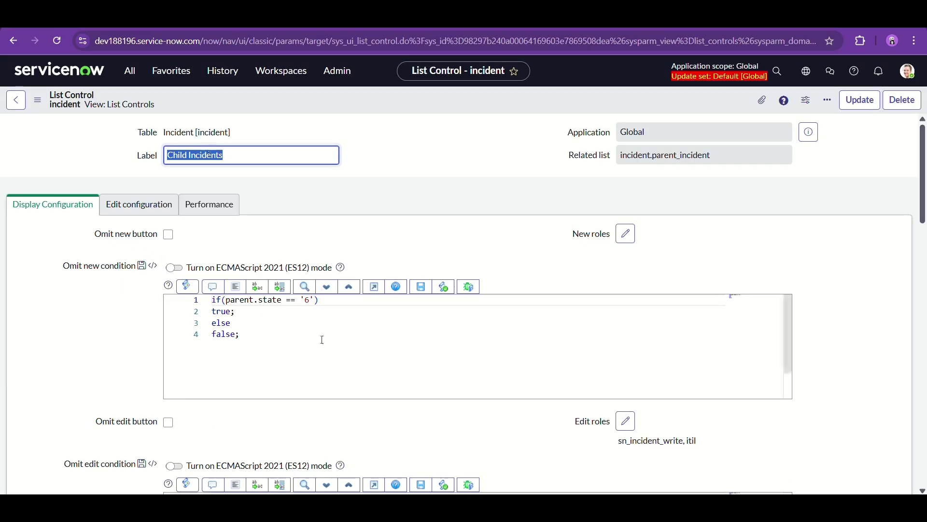
{"action": "scroll", "coordinate": [322, 340], "scroll_direction": "down", "scroll_amount": 1}
{"action": "scroll", "coordinate": [304, 320], "scroll_direction": "up", "scroll_amount": 1}
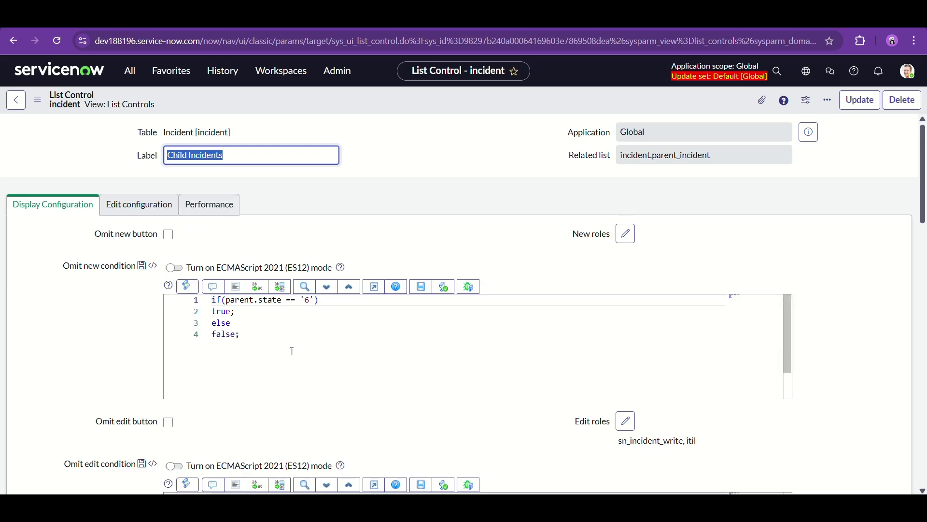
Compare the Child Incidents List Control with the incident's restored New and Edit buttons.
{"action": "key", "text": "alt+Left"}
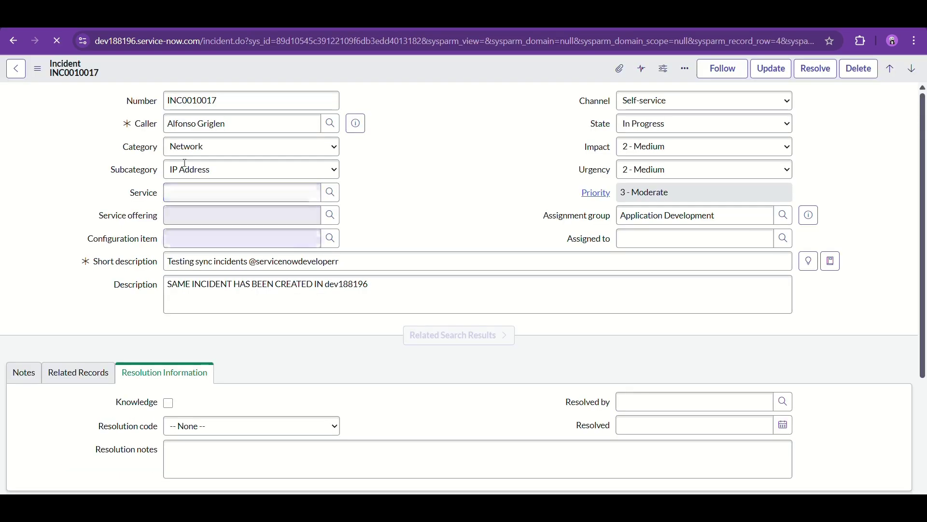
{"action": "key", "text": "alt+Right"}
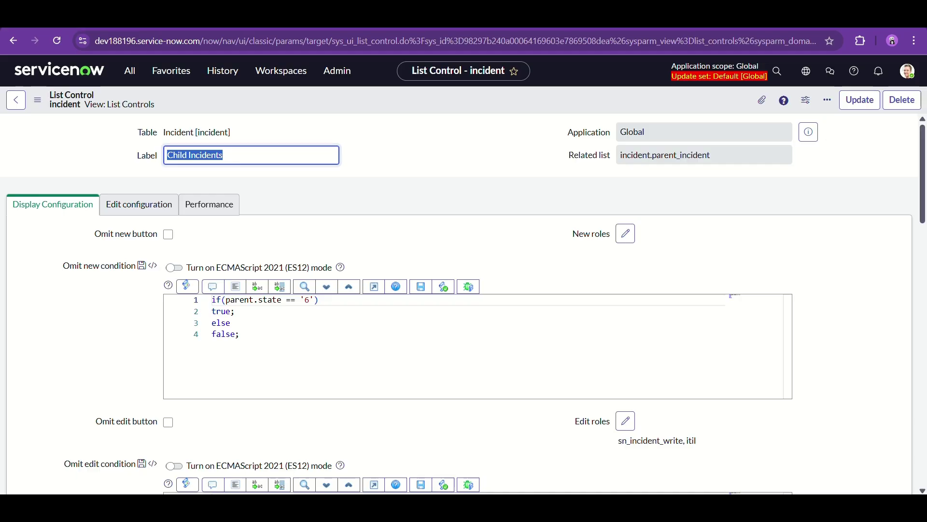
{"action": "key", "text": "alt+Left"}
{"action": "scroll", "coordinate": [309, 254], "scroll_direction": "down", "scroll_amount": 5}
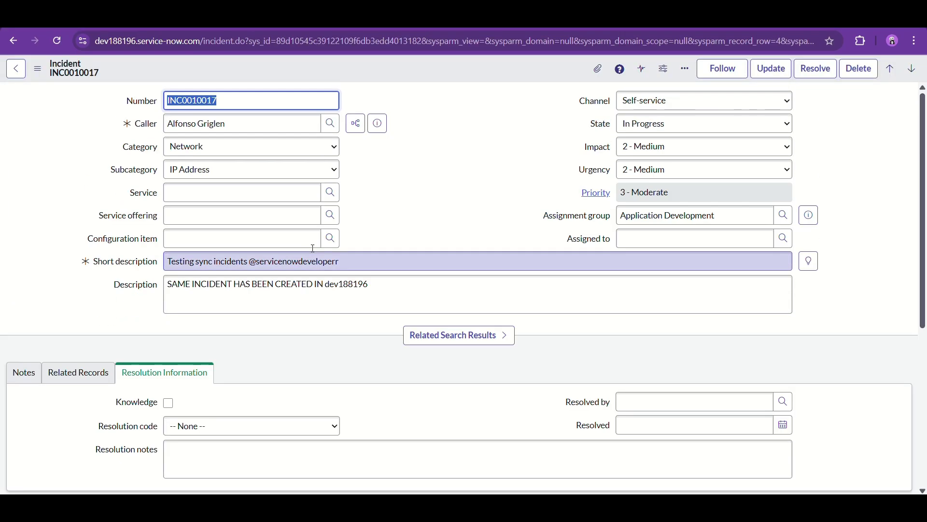
{"action": "scroll", "coordinate": [451, 313], "scroll_direction": "down", "scroll_amount": 5}
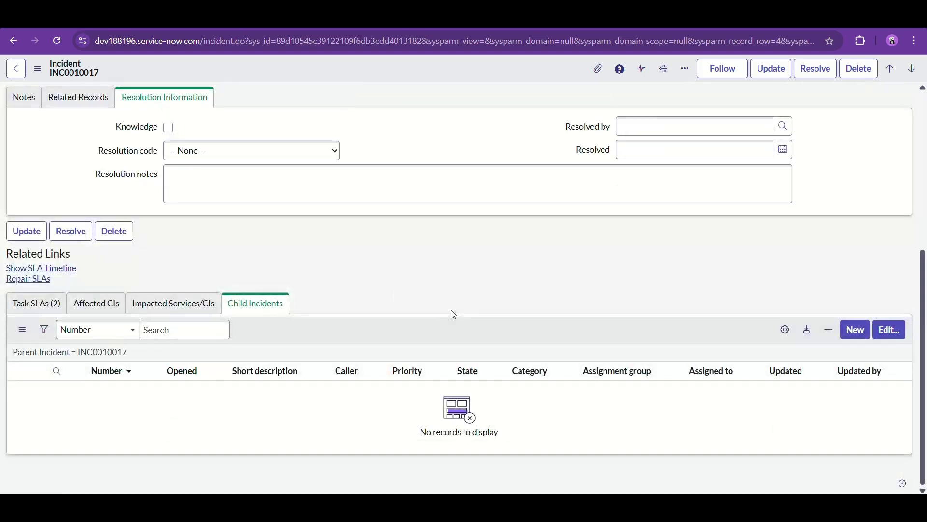
{"action": "scroll", "coordinate": [532, 263], "scroll_direction": "up", "scroll_amount": 5}
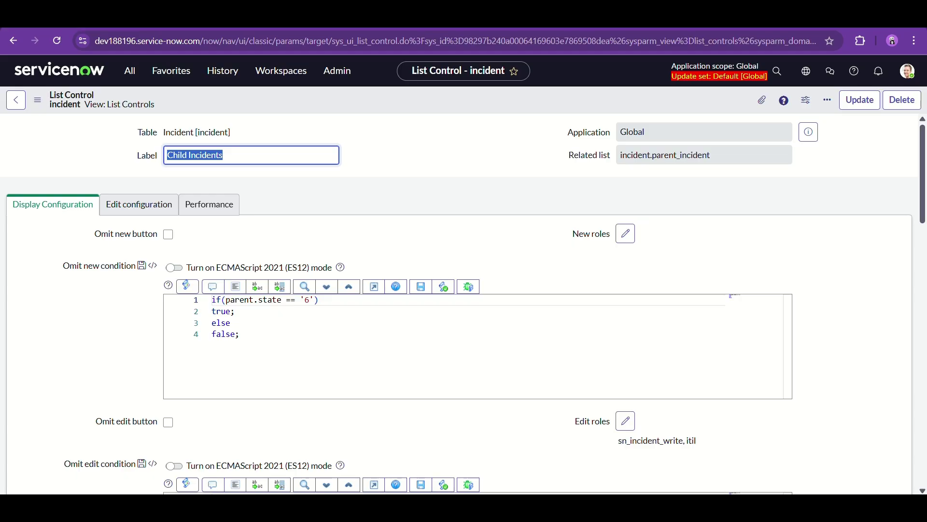
Select the second line of RELEASENOTES.txt in Notepad, then minimize Notepad.
{"action": "mouse_move", "coordinate": [652, 512]}
{"action": "left_click", "coordinate": [652, 451]}
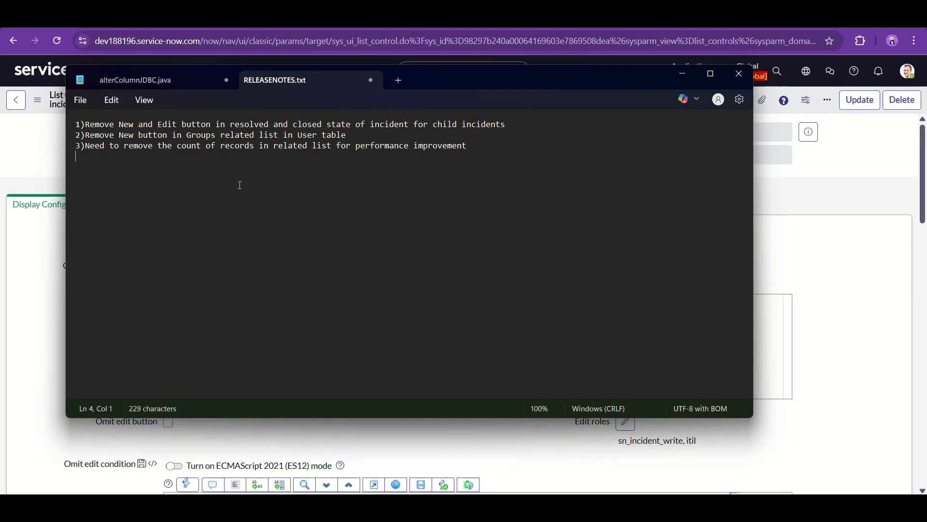
{"action": "left_click_drag", "start_coordinate": [86, 136], "coordinate": [383, 137]}
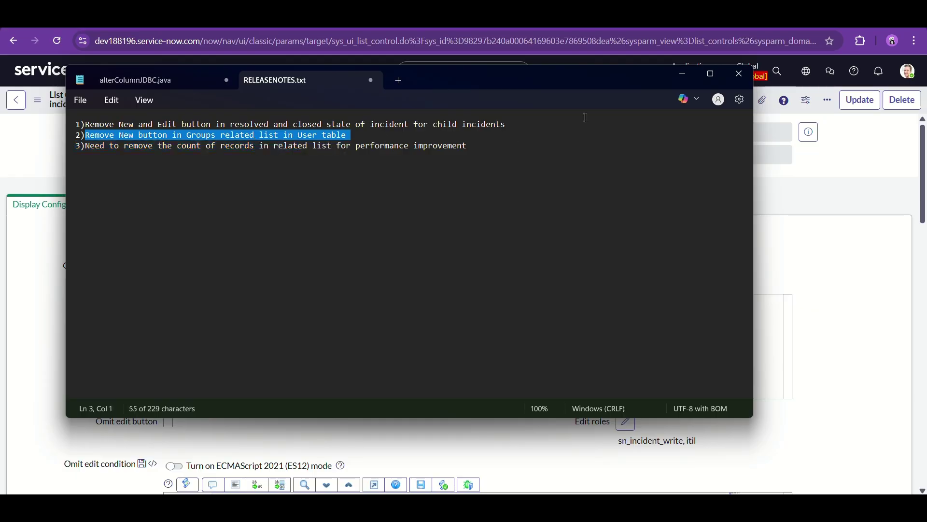
{"action": "left_click", "coordinate": [685, 74]}
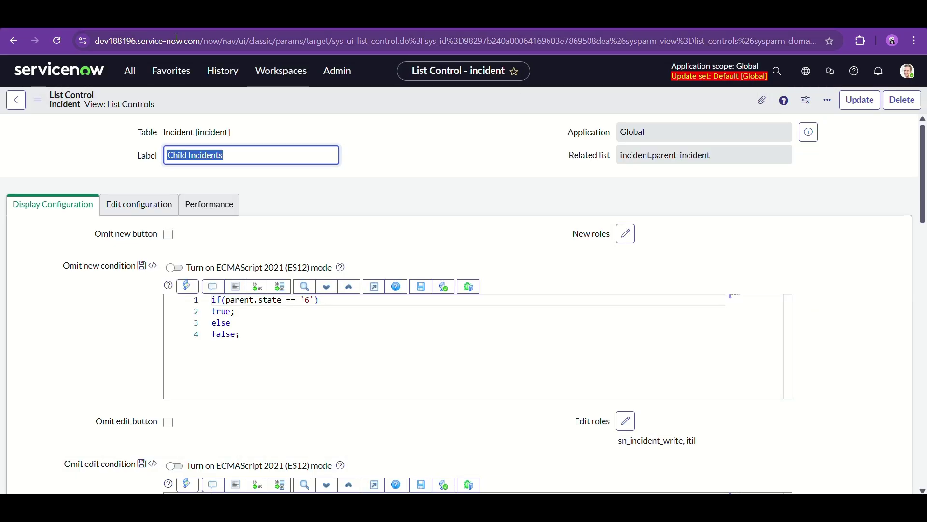
Open the Users list by entering sys_user.LIST in the navigator.
{"action": "left_click", "coordinate": [129, 71]}
{"action": "type", "text": "s"}
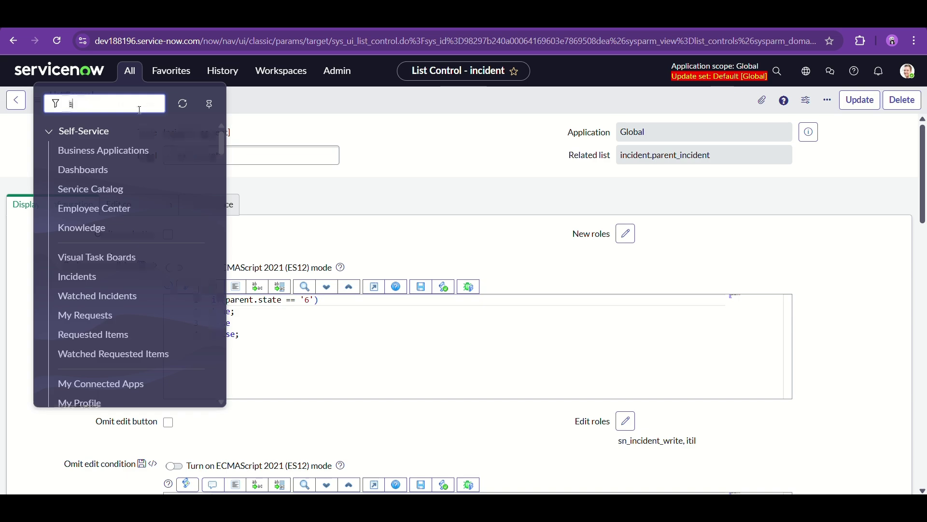
{"action": "type", "text": "ys_user."}
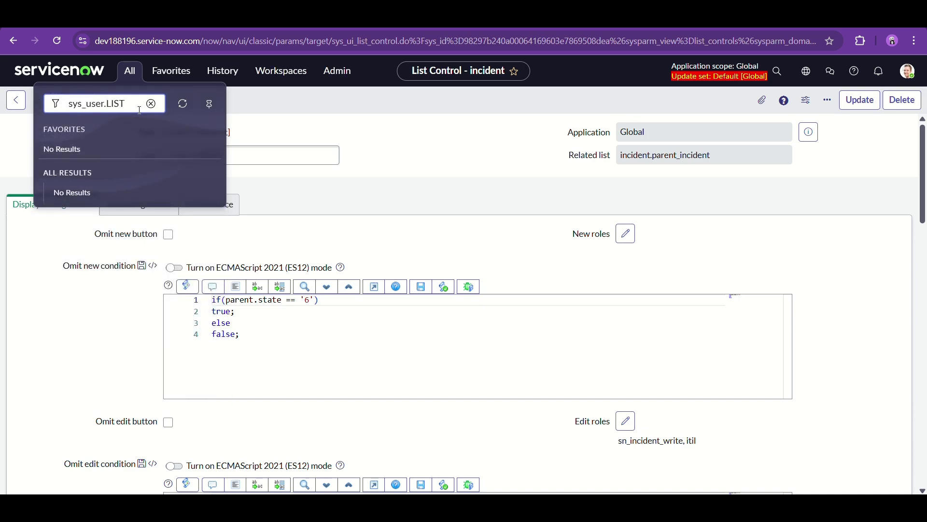
{"action": "type", "text": "LIST"}
{"action": "key", "text": "Return"}
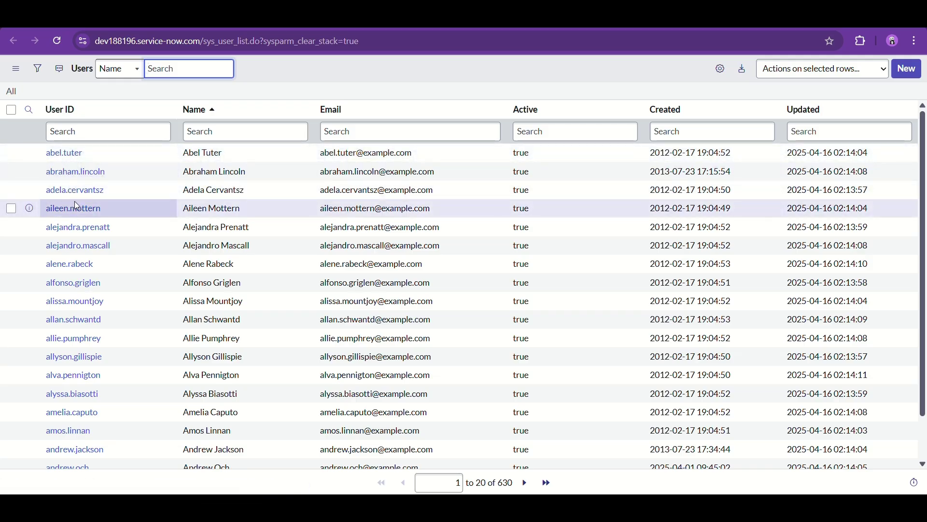
Add four groups to a user's Groups memberships and save them.
{"action": "left_click", "coordinate": [77, 227]}
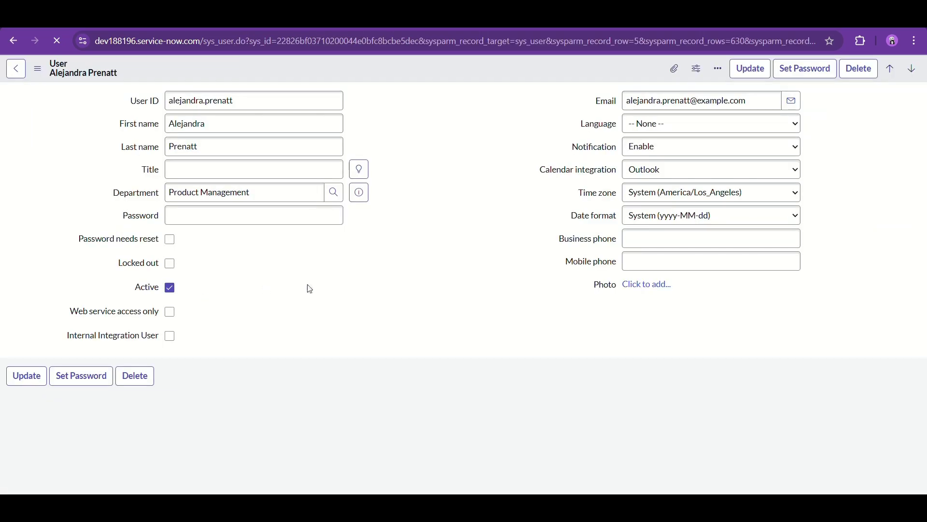
{"action": "scroll", "coordinate": [307, 288], "scroll_direction": "down", "scroll_amount": 2}
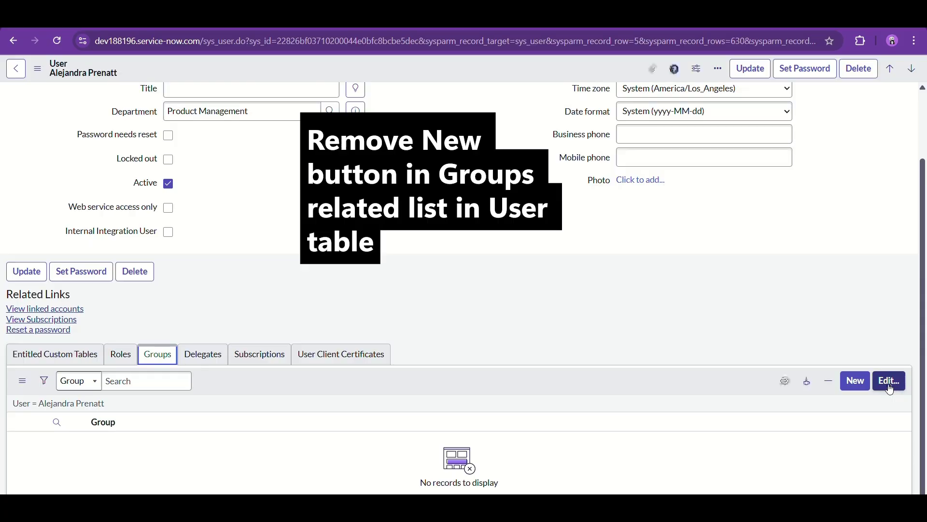
{"action": "scroll", "coordinate": [888, 377], "scroll_direction": "down", "scroll_amount": 2}
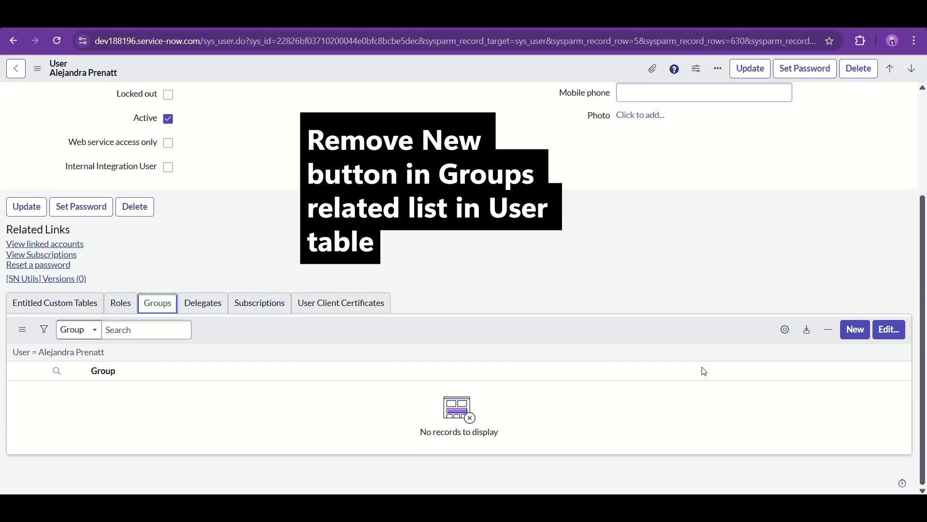
{"action": "left_click", "coordinate": [888, 338]}
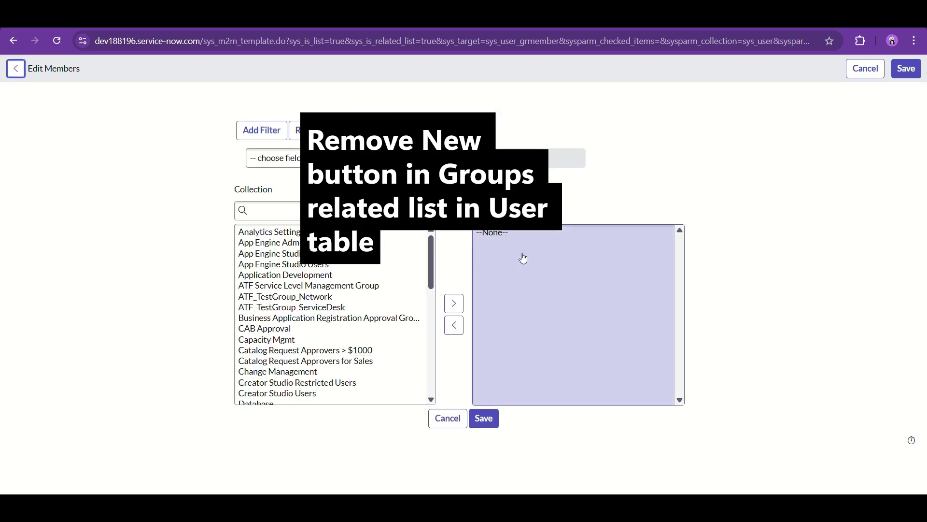
{"action": "left_click_drag", "start_coordinate": [271, 254], "coordinate": [290, 286]}
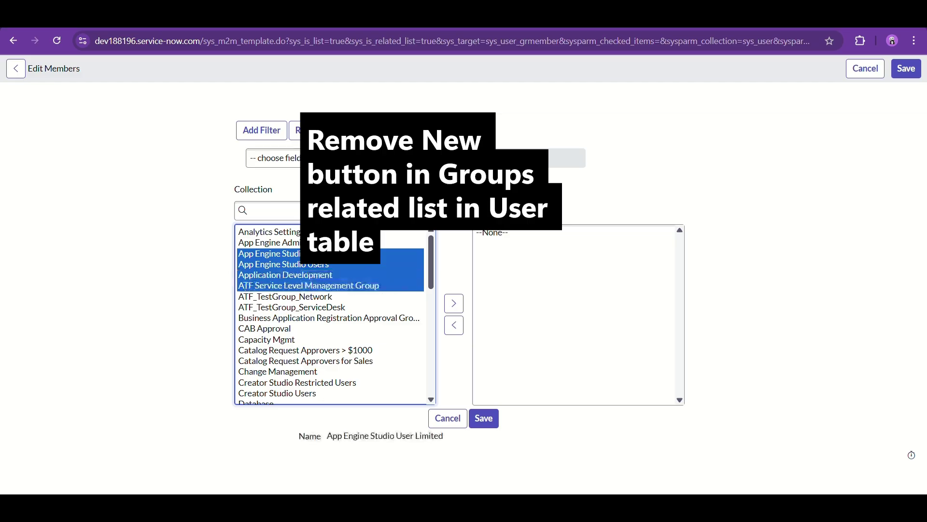
{"action": "left_click", "coordinate": [455, 311]}
{"action": "left_click", "coordinate": [479, 418]}
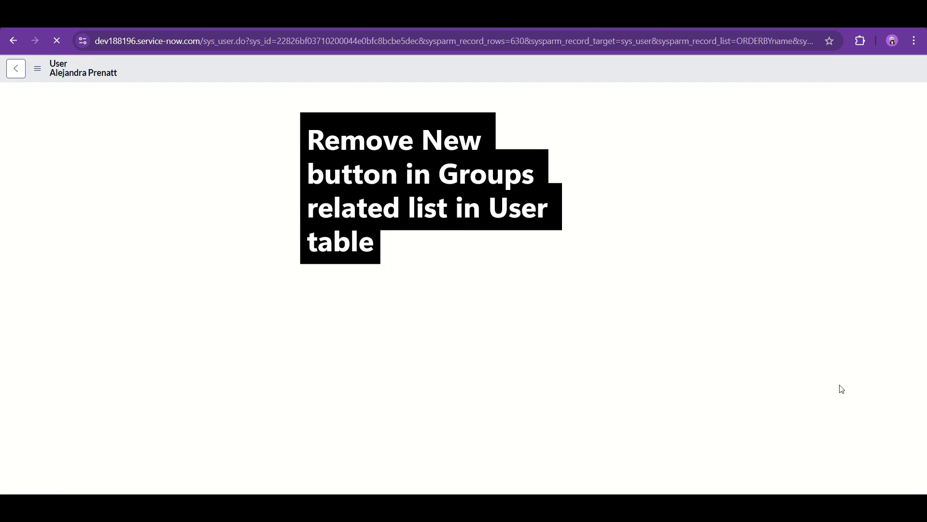
Minimize the release notes and review the user's updated Groups list.
{"action": "key", "text": "alt+Tab"}
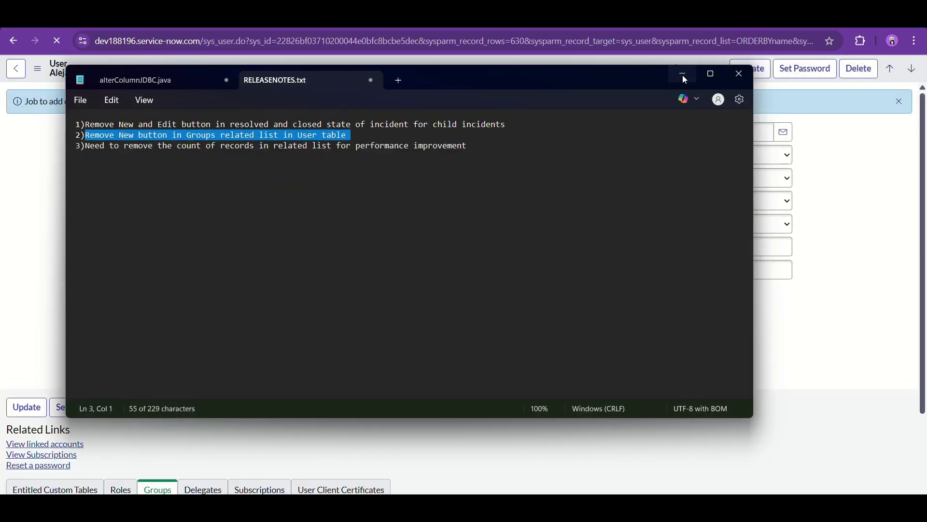
{"action": "left_click", "coordinate": [685, 77]}
{"action": "scroll", "coordinate": [483, 232], "scroll_direction": "down", "scroll_amount": 5}
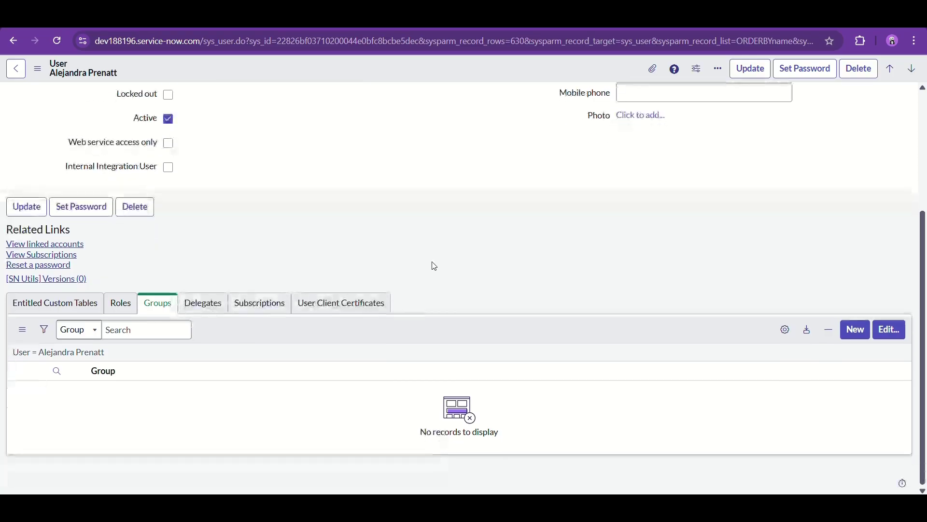
{"action": "scroll", "coordinate": [397, 246], "scroll_direction": "up", "scroll_amount": 3}
{"action": "scroll", "coordinate": [385, 244], "scroll_direction": "down", "scroll_amount": 3}
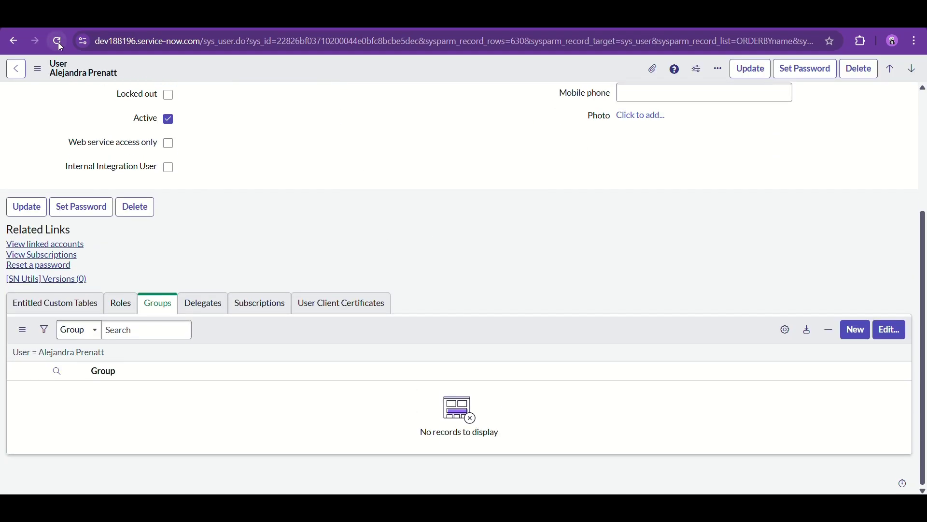
Create and save a Groups list List Control with Omit new and Omit edit turned on.
{"action": "left_click", "coordinate": [58, 42]}
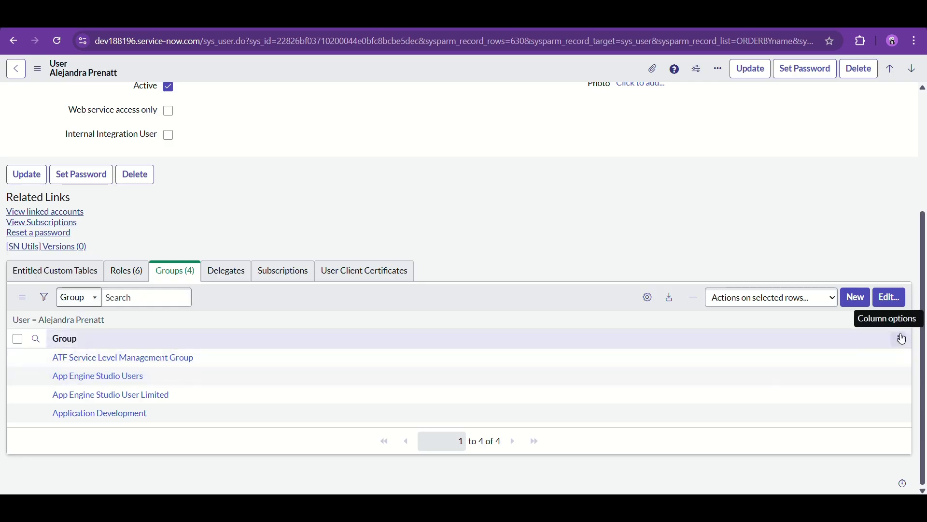
{"action": "left_click", "coordinate": [900, 338]}
{"action": "mouse_move", "coordinate": [868, 372]}
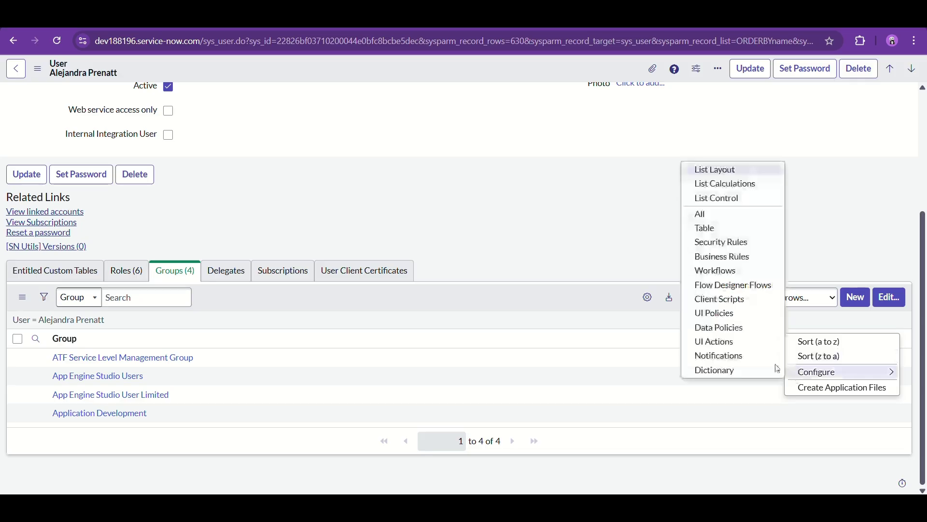
{"action": "left_click", "coordinate": [719, 199]}
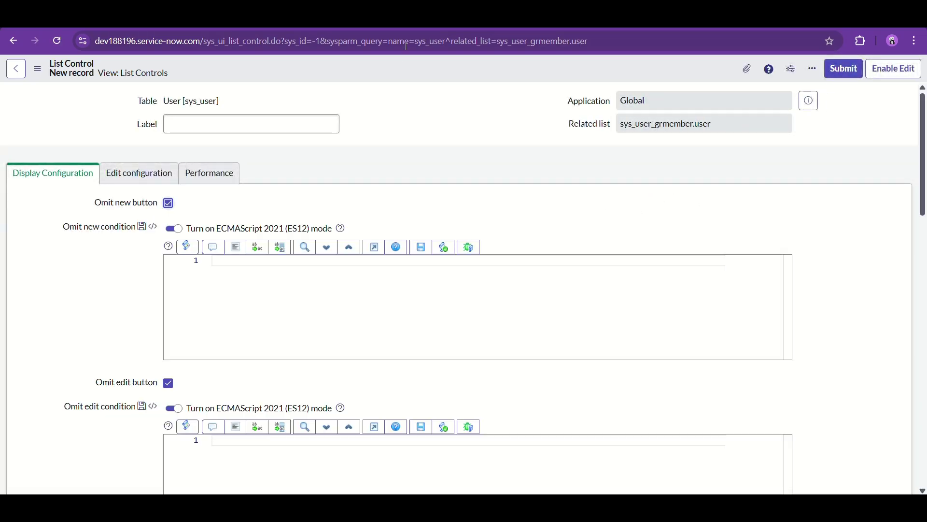
{"action": "right_click", "coordinate": [389, 65]}
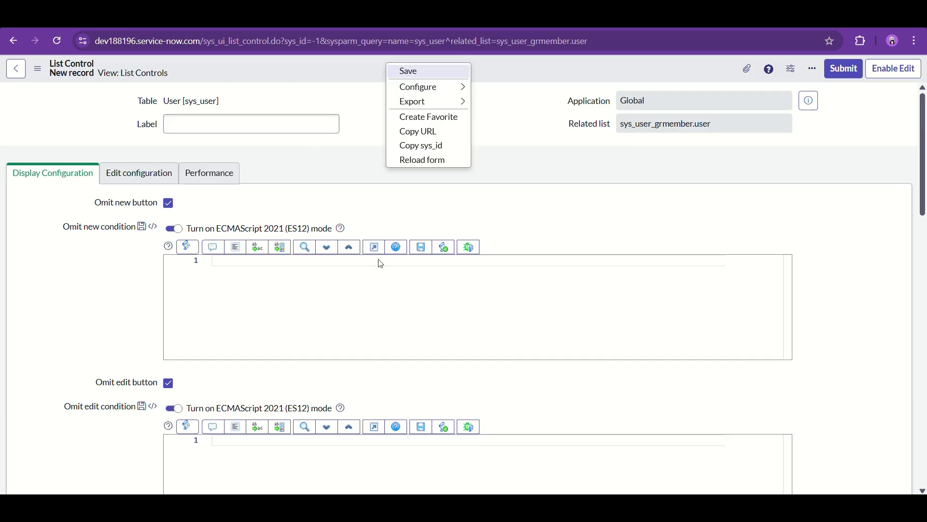
{"action": "key", "text": "Return"}
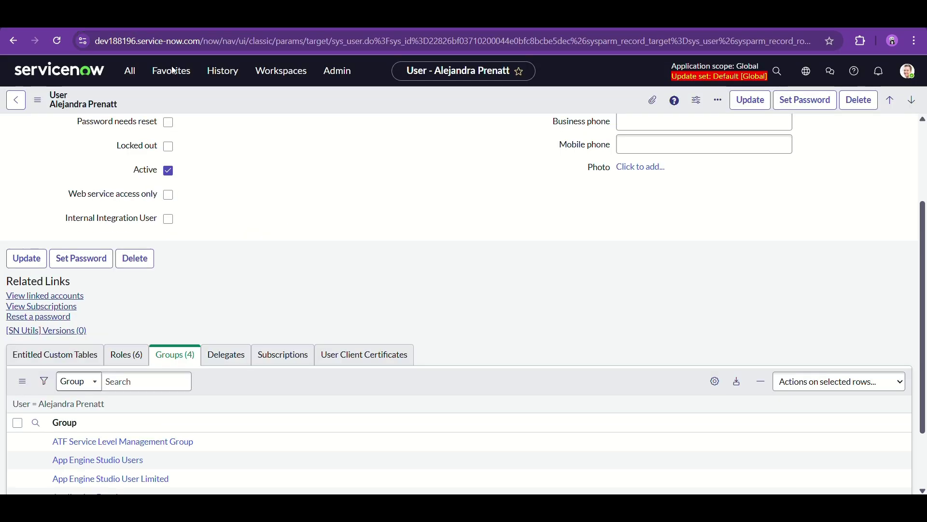
Uncheck Omit edit button in the Groups List Control and save it.
{"action": "scroll", "coordinate": [336, 251], "scroll_direction": "down", "scroll_amount": 2}
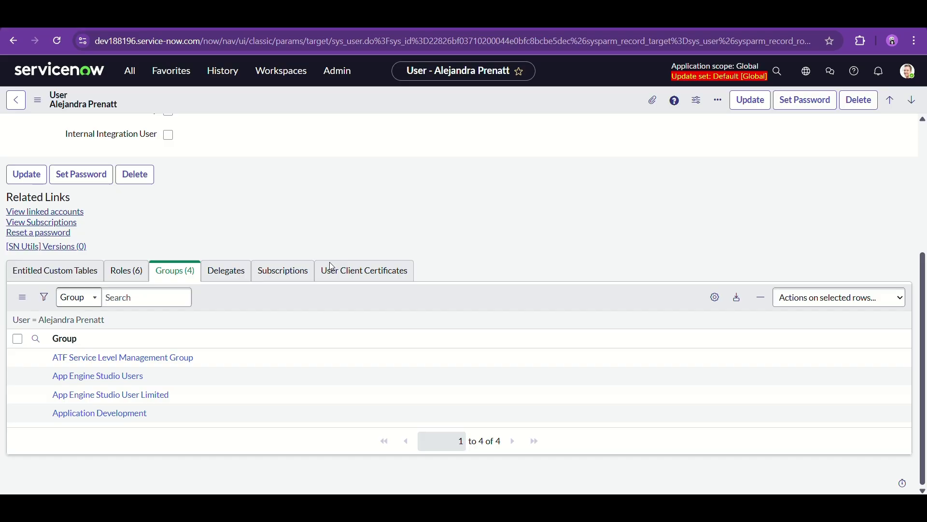
{"action": "scroll", "coordinate": [265, 230], "scroll_direction": "up", "scroll_amount": 1}
{"action": "scroll", "coordinate": [247, 280], "scroll_direction": "down", "scroll_amount": 1}
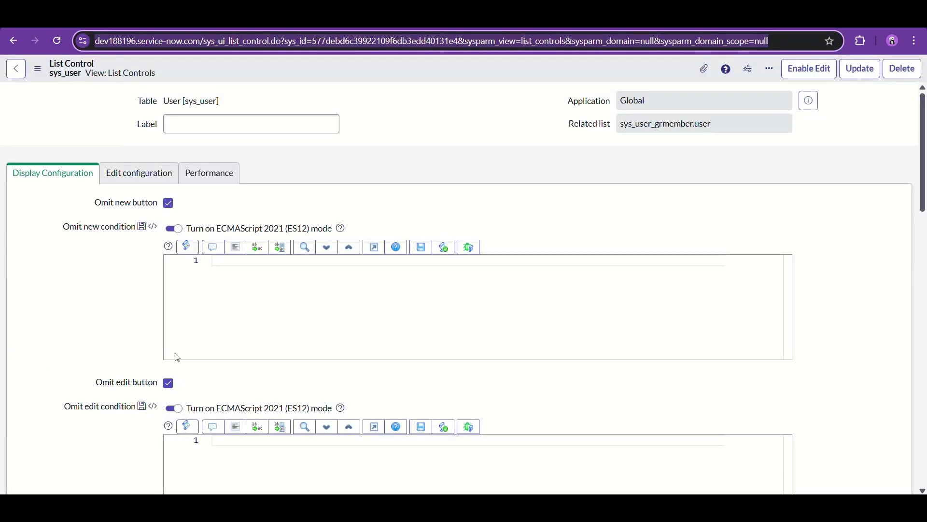
{"action": "left_click", "coordinate": [168, 383]}
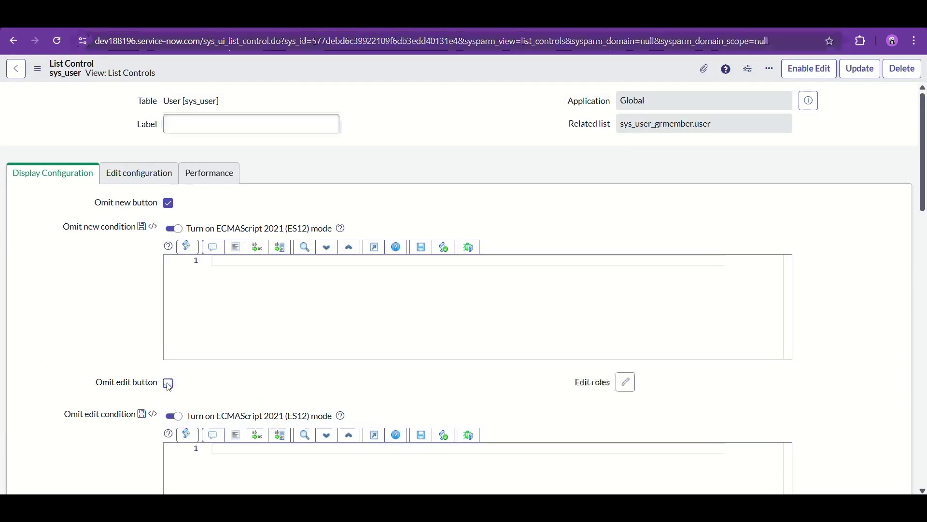
{"action": "right_click", "coordinate": [448, 68]}
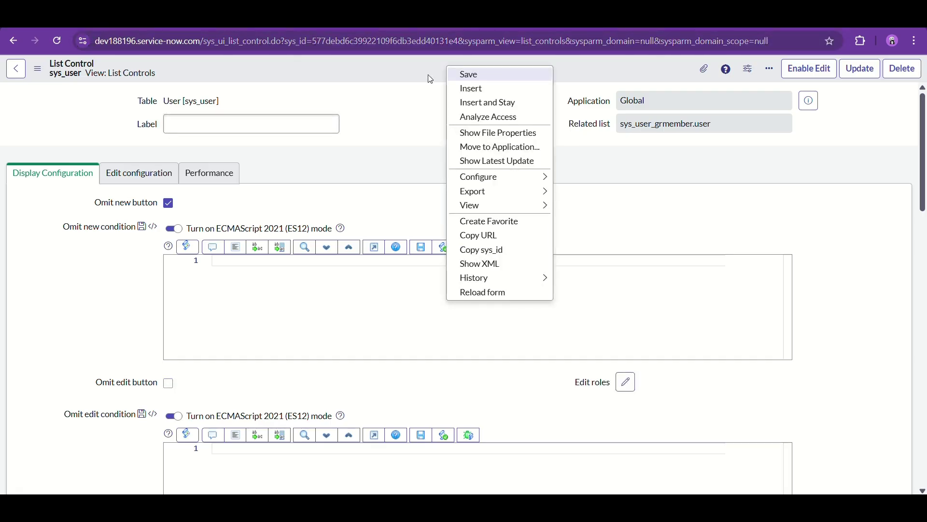
{"action": "left_click", "coordinate": [469, 74]}
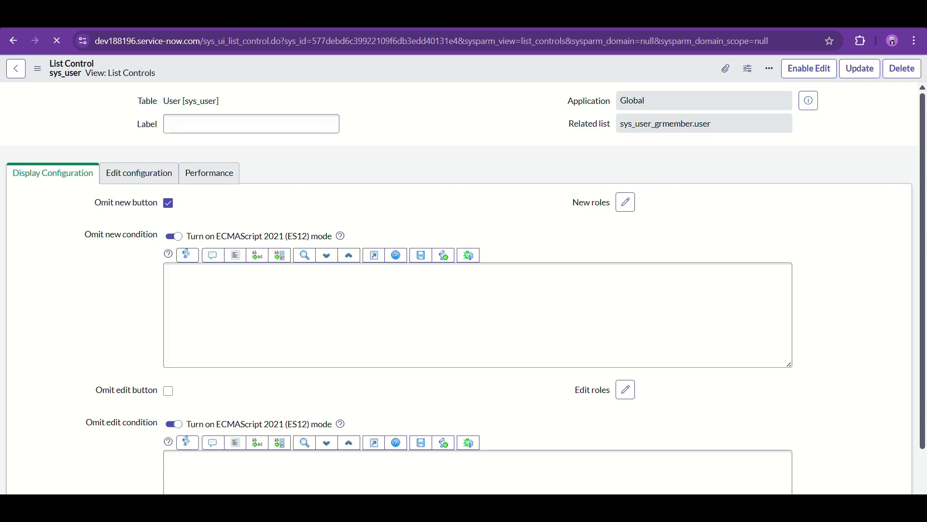
{"action": "left_click", "coordinate": [53, 14]}
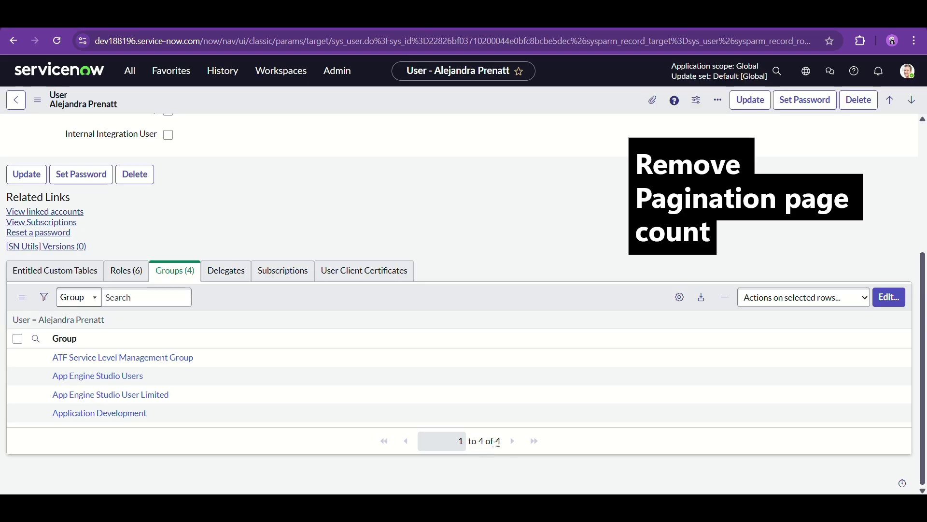
{"action": "left_click_drag", "start_coordinate": [498, 442], "coordinate": [515, 444]}
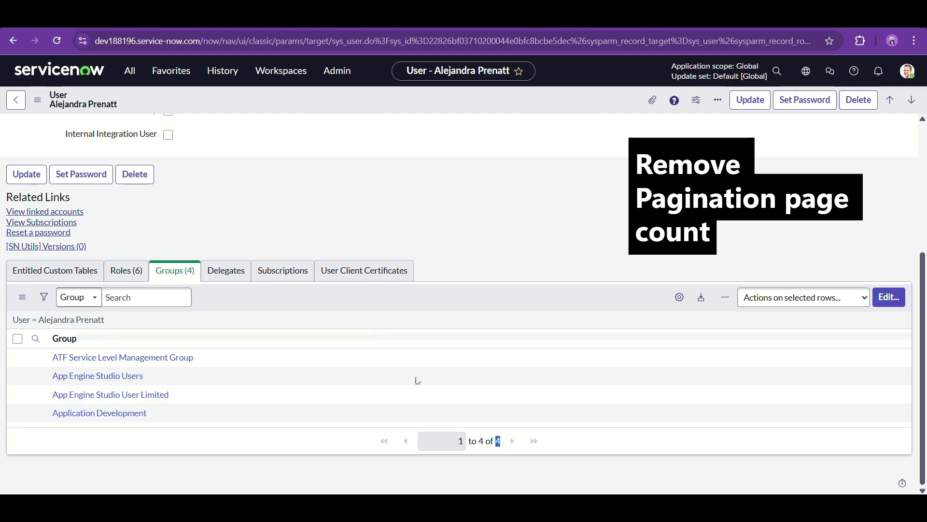
{"action": "key", "text": "alt+Tab"}
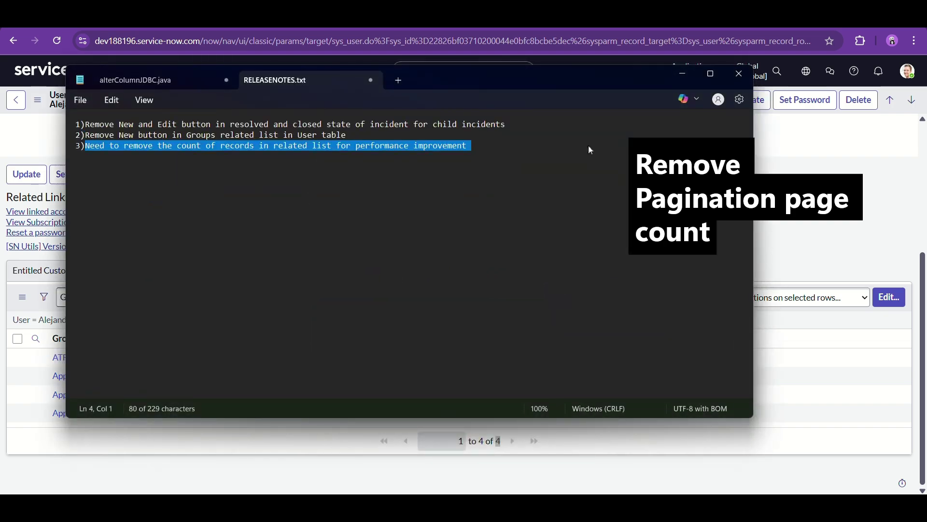
{"action": "left_click", "coordinate": [683, 74]}
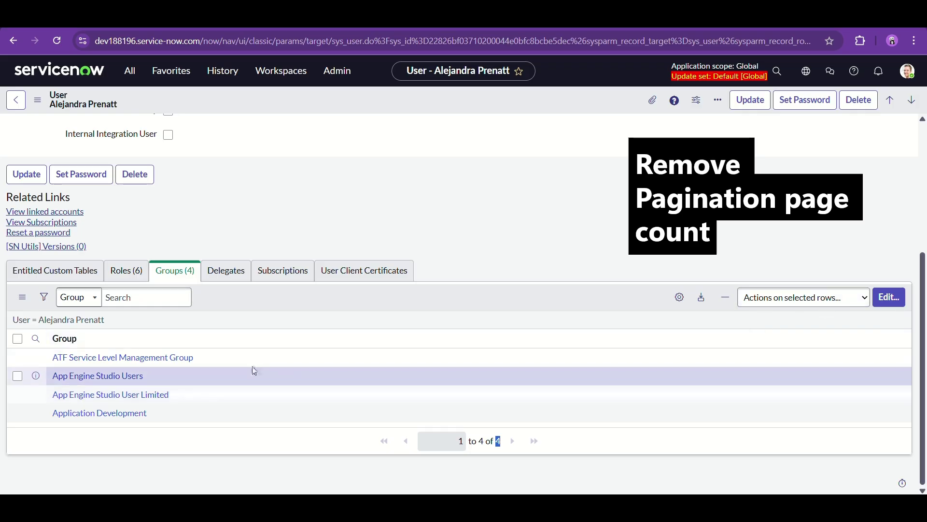
Turn on Remove pagination count and Omit related list count in the Groups List Control and save.
{"action": "right_click", "coordinate": [73, 341]}
{"action": "mouse_move", "coordinate": [171, 382]}
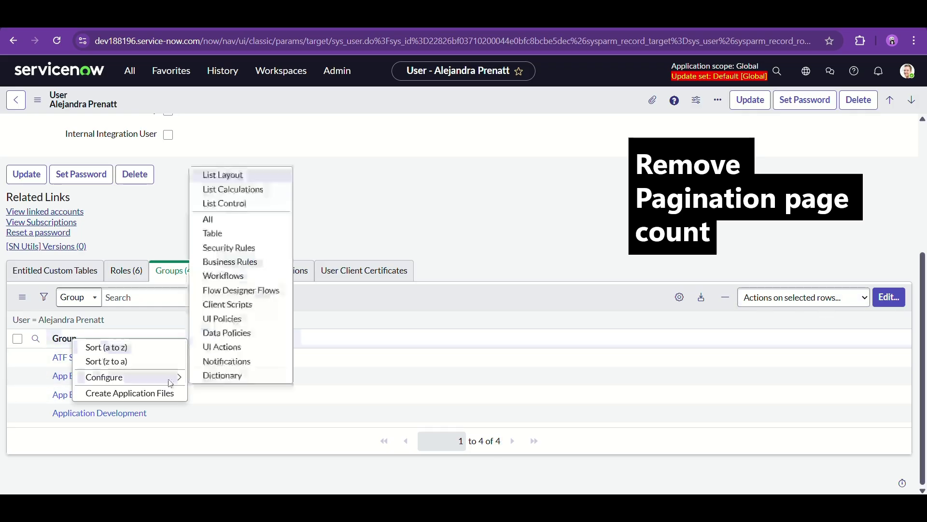
{"action": "left_click", "coordinate": [240, 203]}
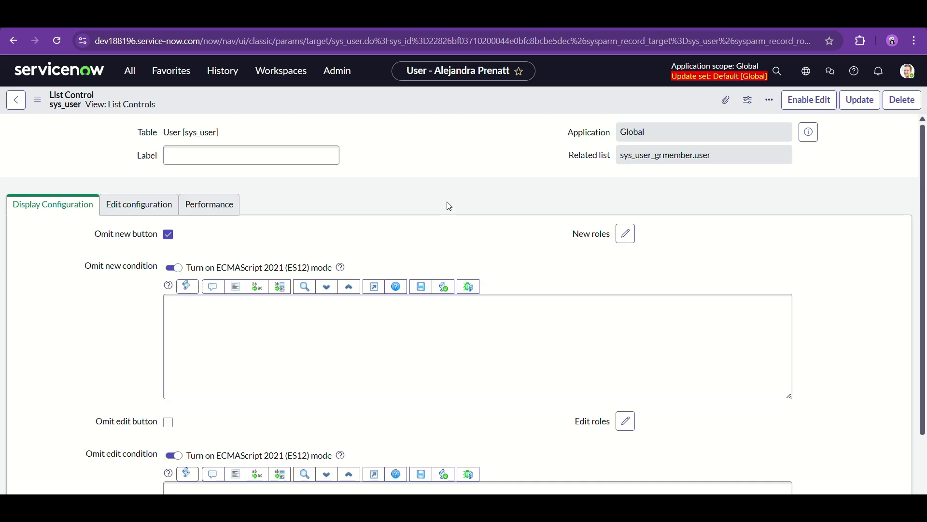
{"action": "scroll", "coordinate": [353, 223], "scroll_direction": "down", "scroll_amount": 1}
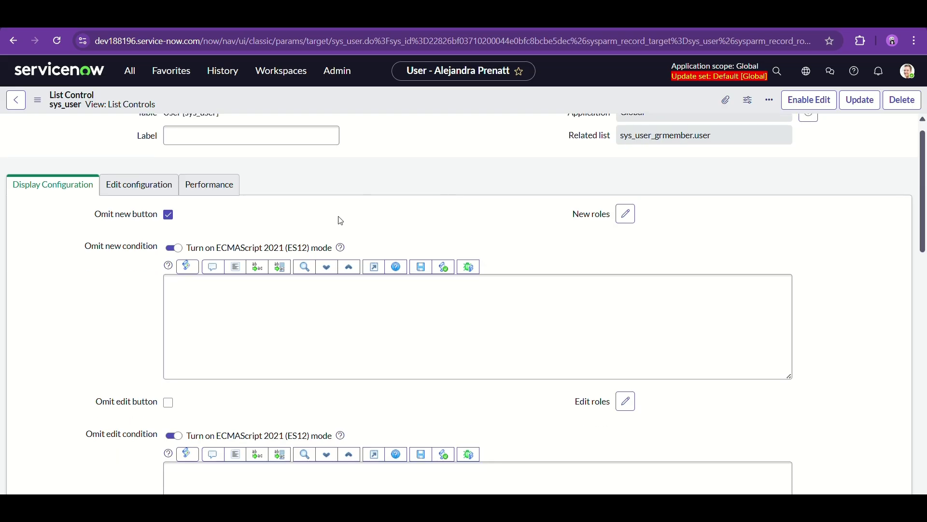
{"action": "scroll", "coordinate": [341, 221], "scroll_direction": "down", "scroll_amount": 1}
{"action": "scroll", "coordinate": [209, 257], "scroll_direction": "up", "scroll_amount": 2}
{"action": "left_click", "coordinate": [139, 204]}
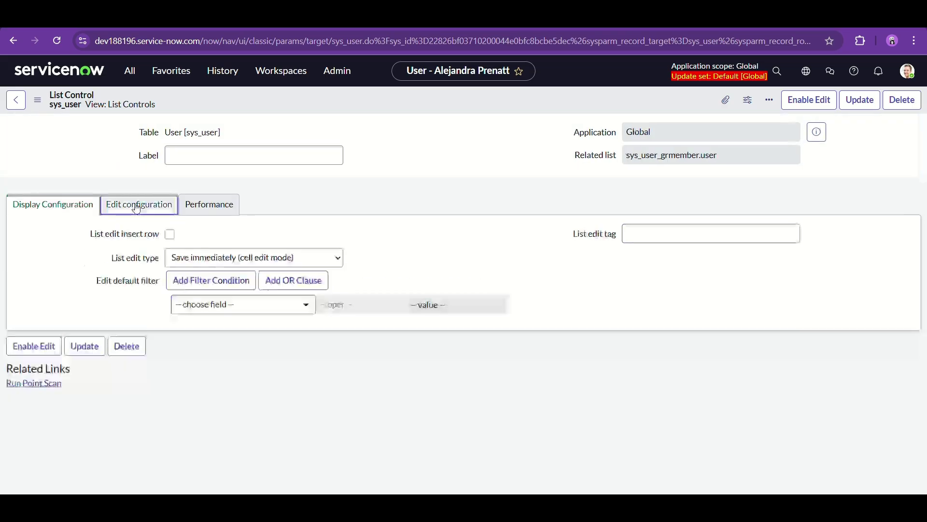
{"action": "left_click", "coordinate": [191, 209]}
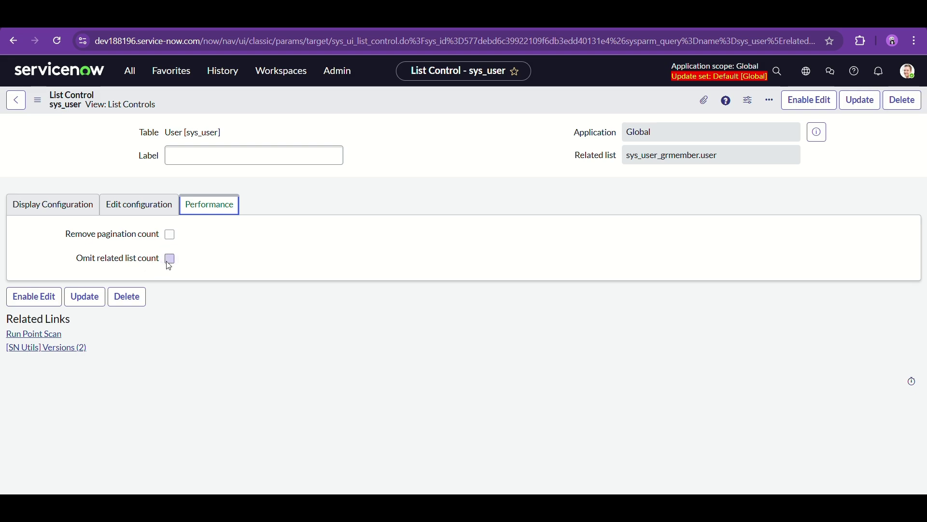
{"action": "left_click", "coordinate": [169, 261]}
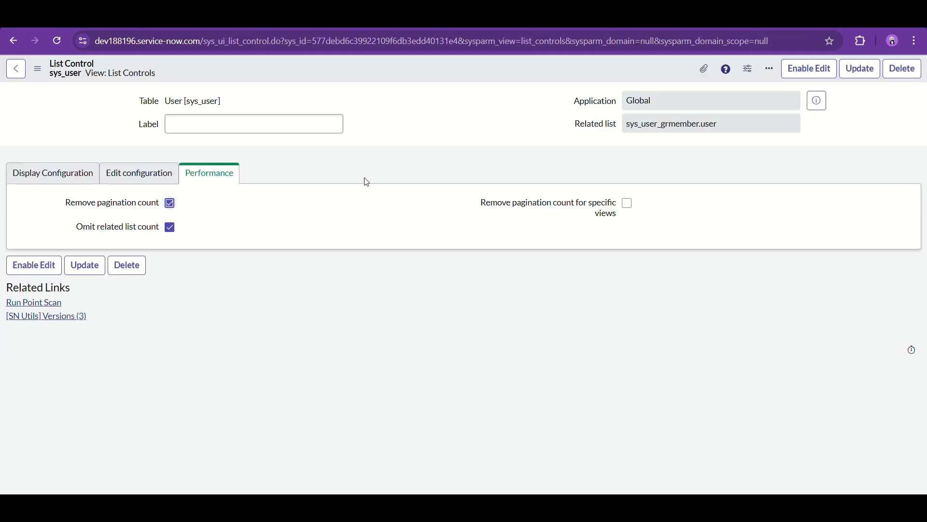
{"action": "right_click", "coordinate": [387, 63]}
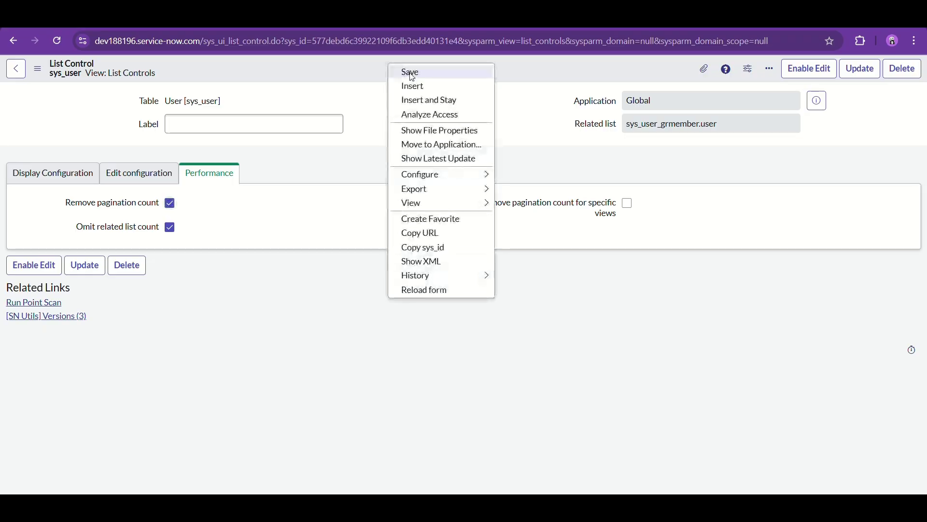
{"action": "key", "text": "alt+Left"}
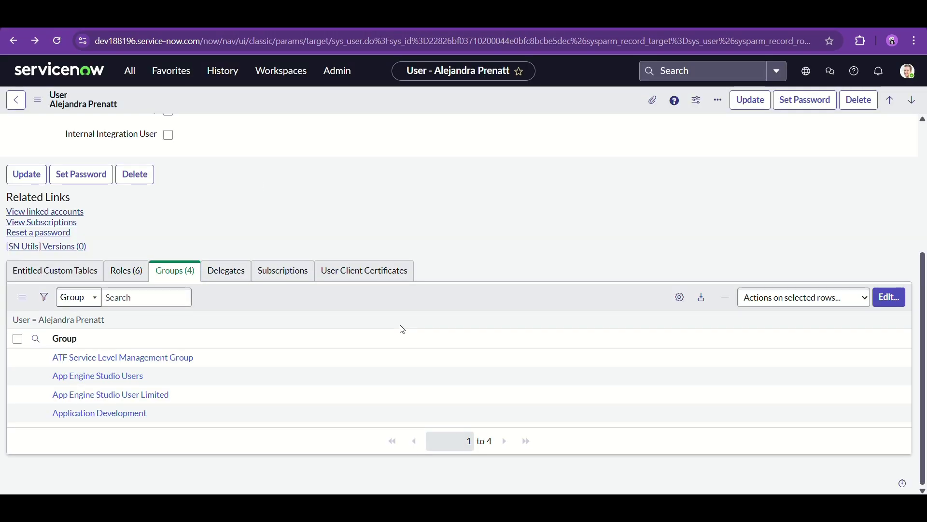
Switch to the user's Roles list, then back to the Groups list.
{"action": "left_click", "coordinate": [136, 273]}
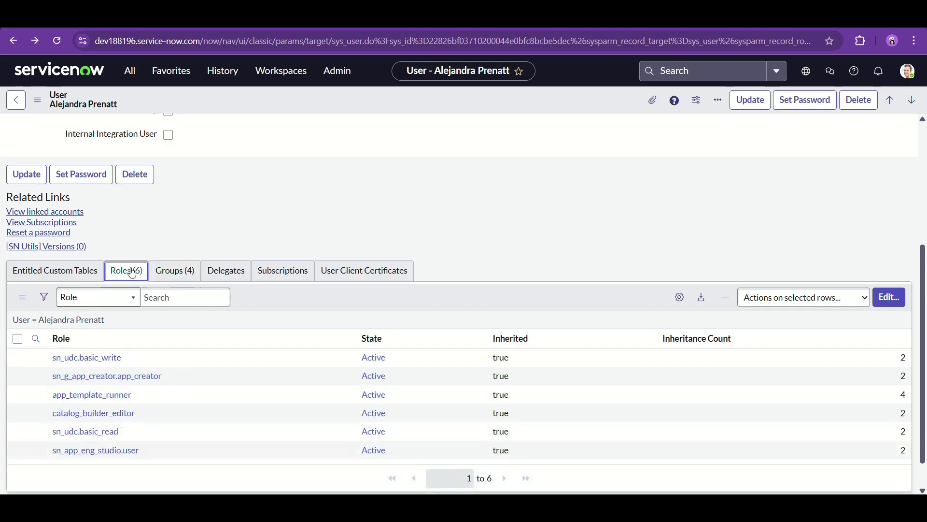
{"action": "scroll", "coordinate": [259, 327], "scroll_direction": "down", "scroll_amount": 1}
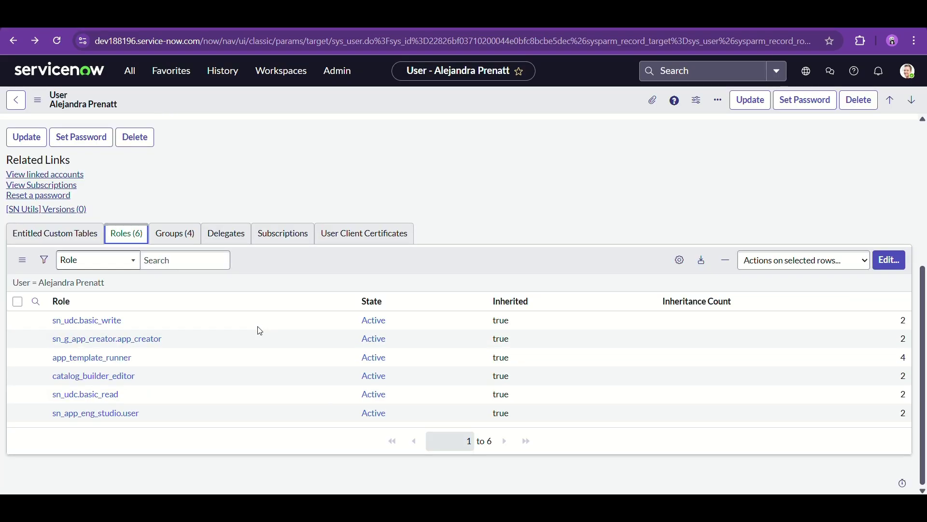
{"action": "left_click", "coordinate": [179, 236]}
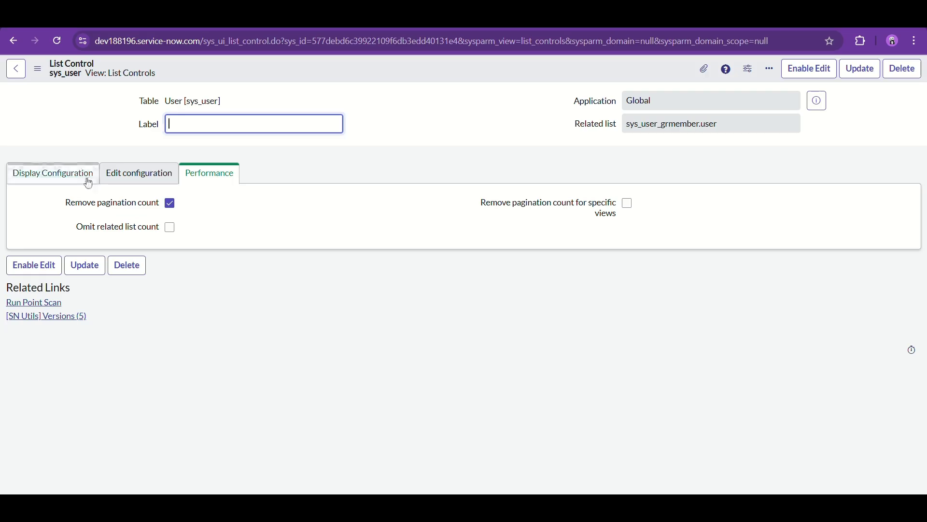
Check Omit filters on the Groups List Control's Display Configuration tab and save.
{"action": "left_click", "coordinate": [89, 179]}
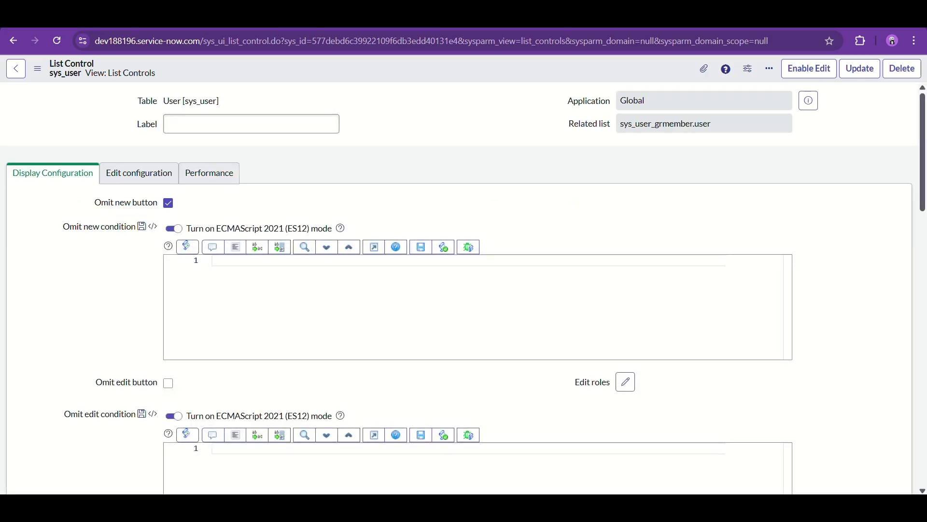
{"action": "key", "text": "alt+Tab"}
{"action": "key", "text": "alt+Tab"}
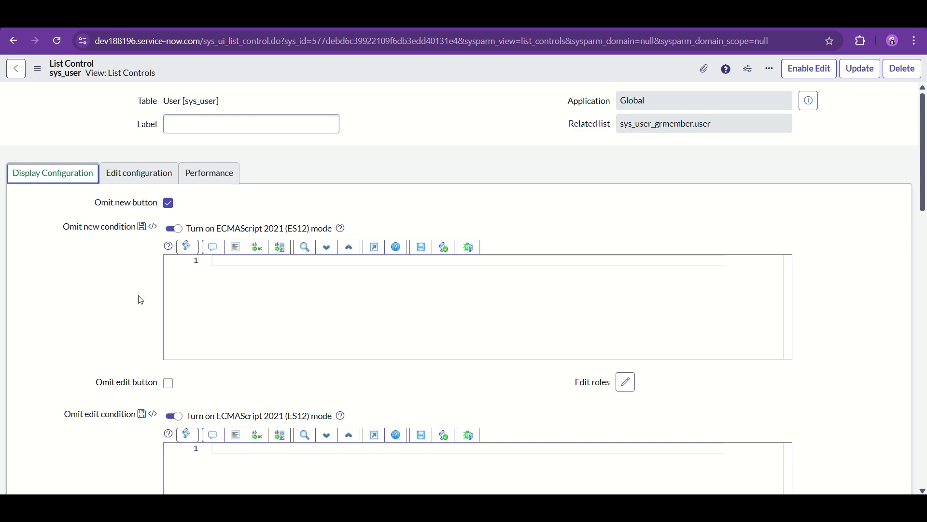
{"action": "scroll", "coordinate": [135, 206], "scroll_direction": "down", "scroll_amount": 6}
{"action": "scroll", "coordinate": [137, 207], "scroll_direction": "up", "scroll_amount": 2}
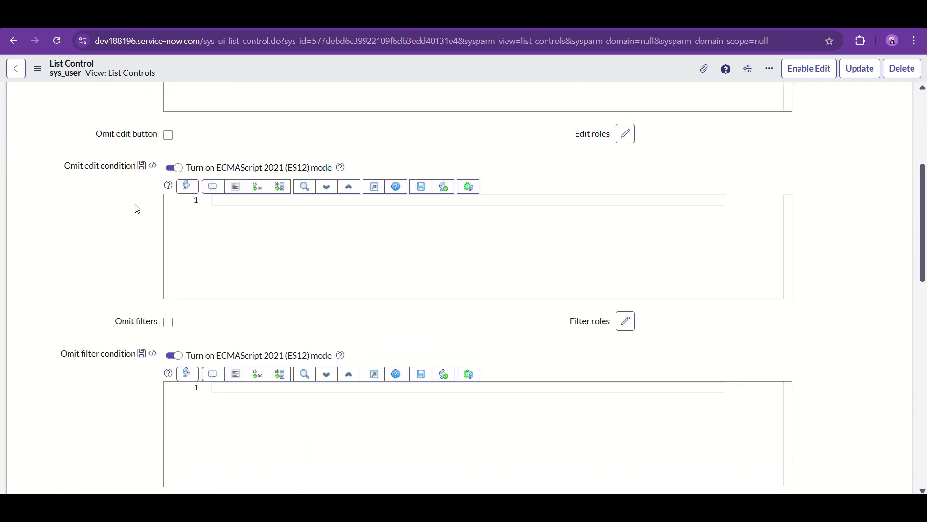
{"action": "scroll", "coordinate": [137, 210], "scroll_direction": "down", "scroll_amount": 2}
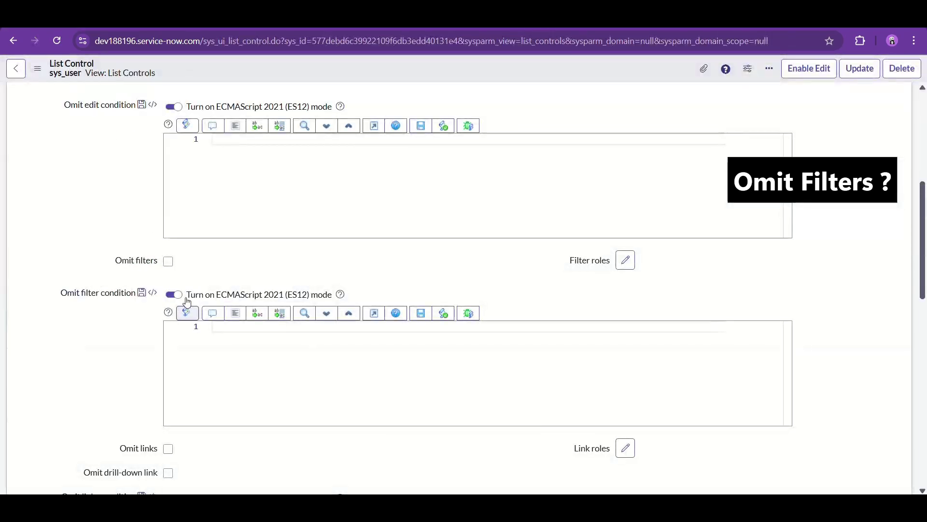
{"action": "left_click", "coordinate": [168, 262]}
{"action": "scroll", "coordinate": [135, 389], "scroll_direction": "down", "scroll_amount": 2}
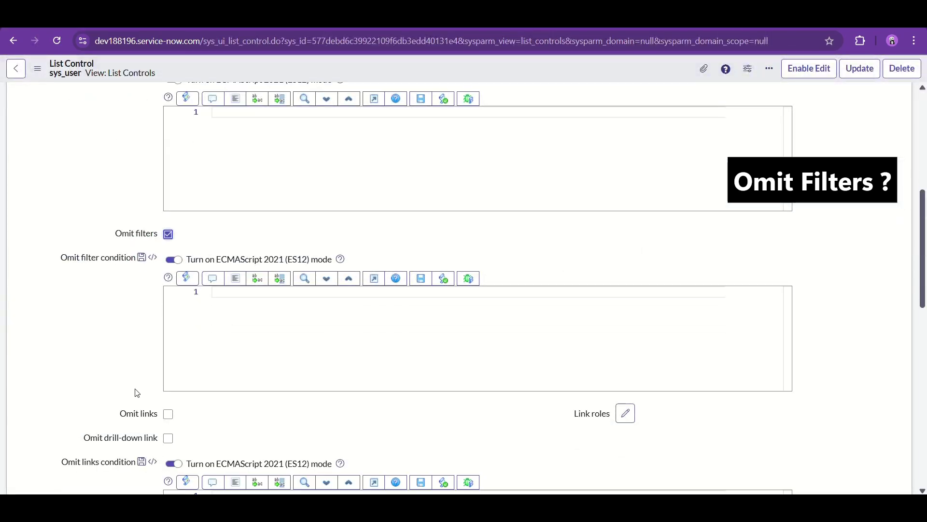
{"action": "right_click", "coordinate": [291, 68]}
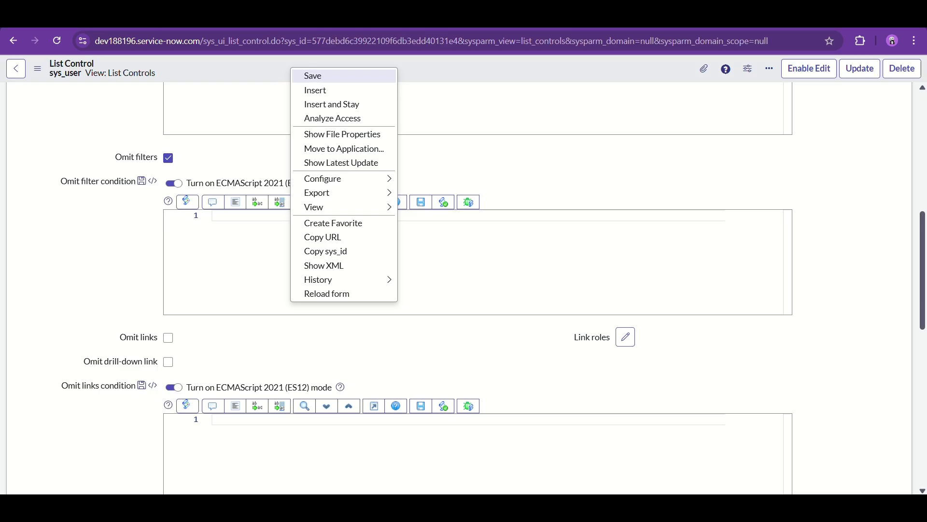
{"action": "left_click", "coordinate": [72, 13]}
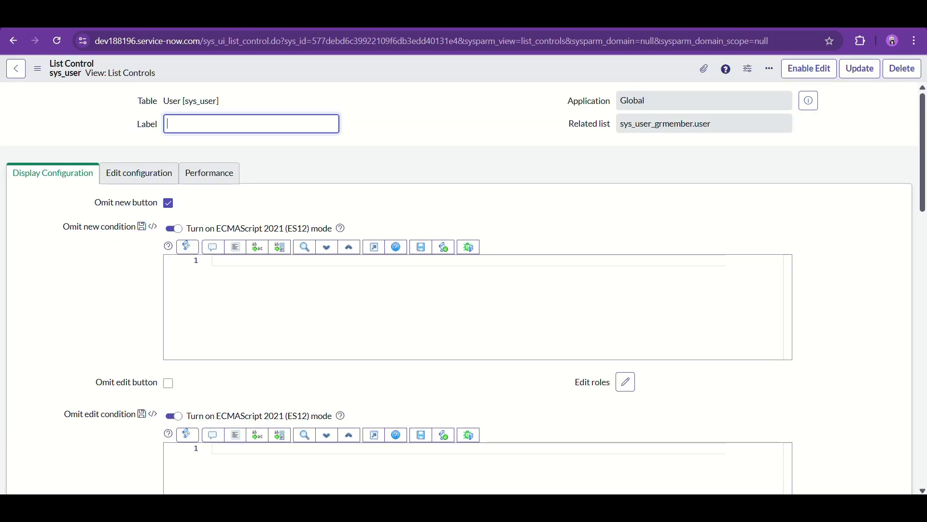
Turn on Omit links in the Groups List Control, save, and review the unlinked group names.
{"action": "scroll", "coordinate": [152, 296], "scroll_direction": "down", "scroll_amount": 6}
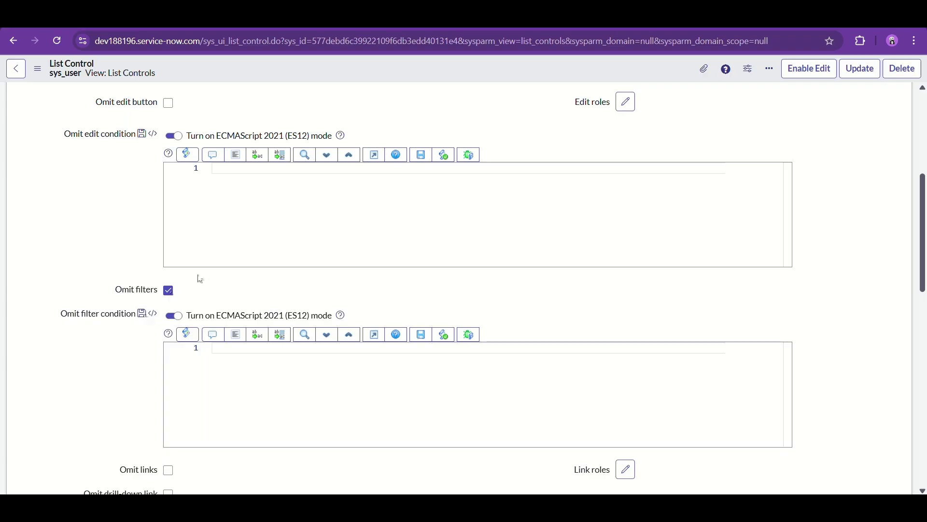
{"action": "left_click", "coordinate": [169, 292]}
{"action": "scroll", "coordinate": [195, 205], "scroll_direction": "down", "scroll_amount": 5}
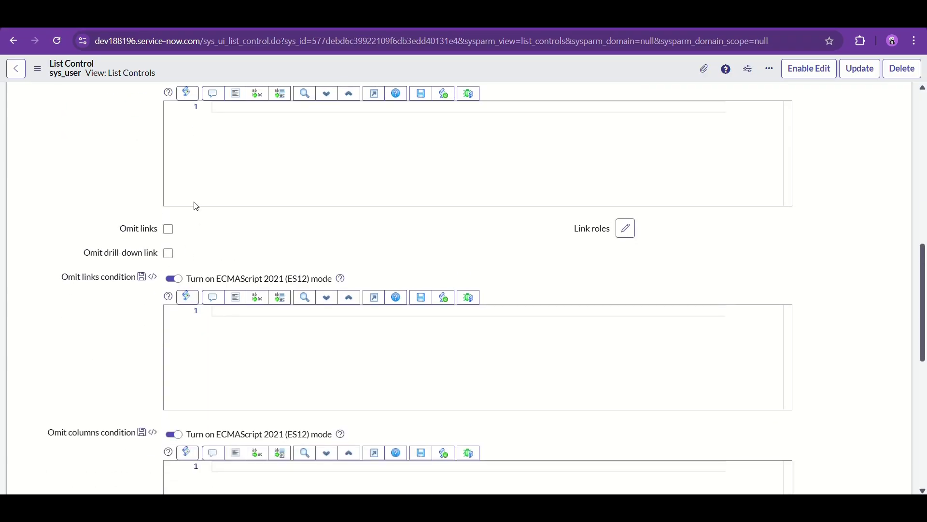
{"action": "left_click", "coordinate": [169, 229]}
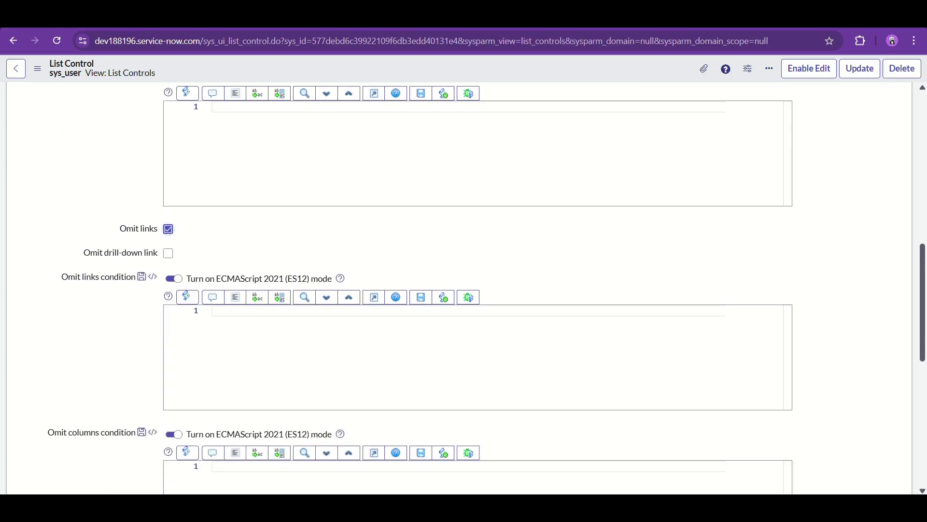
{"action": "key", "text": "alt+Left"}
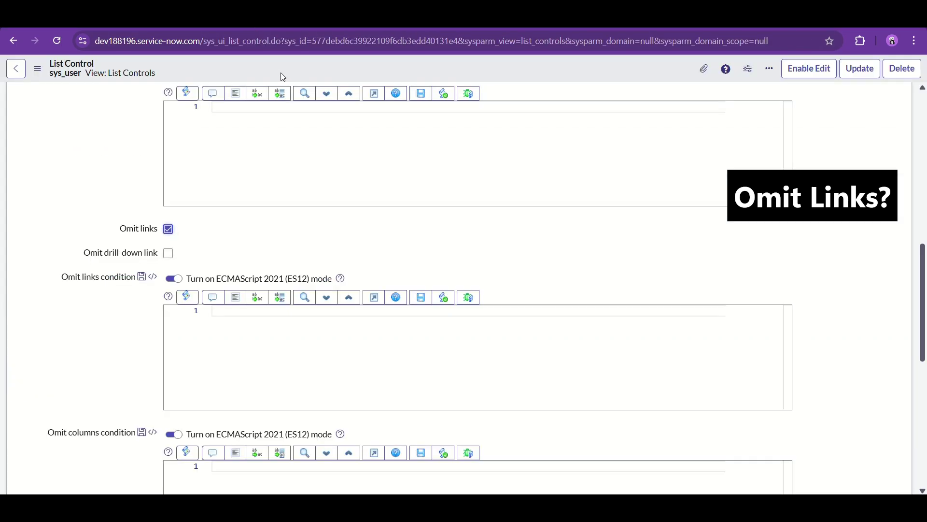
{"action": "right_click", "coordinate": [276, 68]}
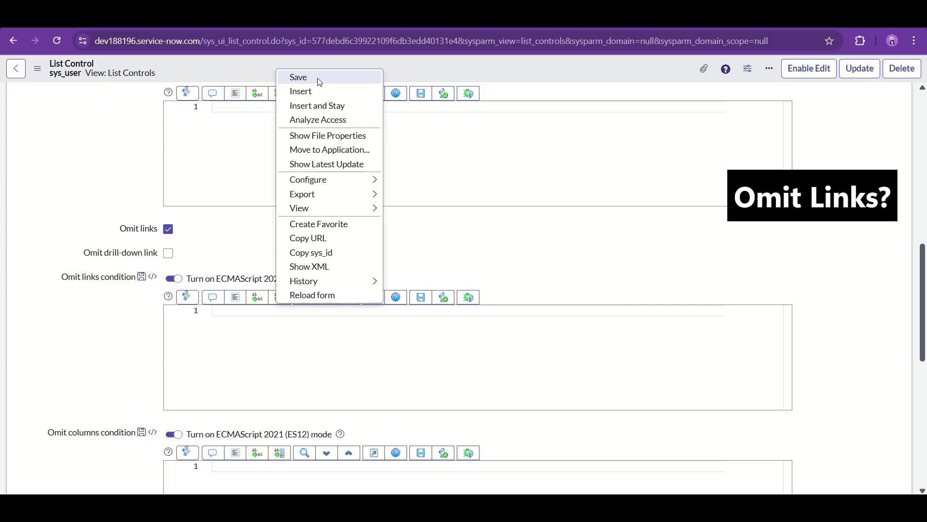
{"action": "left_click", "coordinate": [319, 82]}
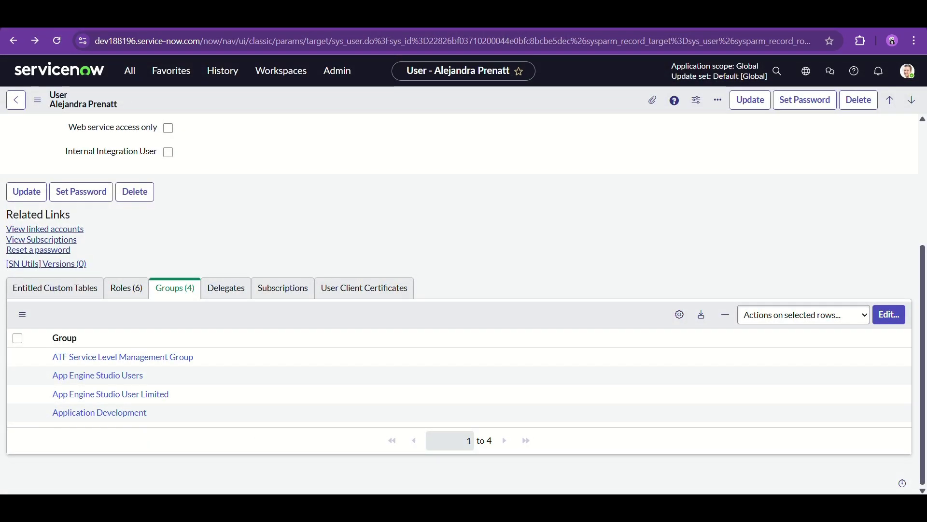
{"action": "scroll", "coordinate": [223, 305], "scroll_direction": "down", "scroll_amount": 4}
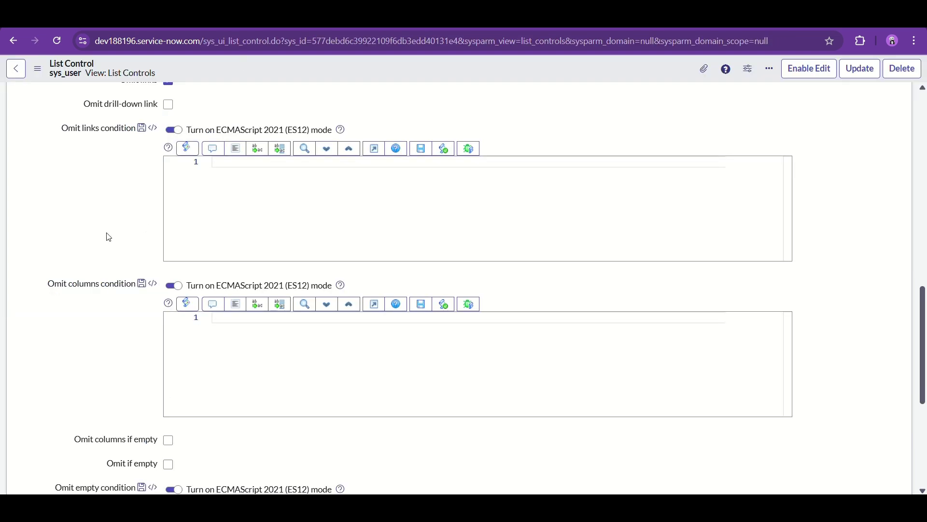
{"action": "scroll", "coordinate": [108, 237], "scroll_direction": "up", "scroll_amount": 1}
{"action": "scroll", "coordinate": [160, 209], "scroll_direction": "down", "scroll_amount": 5}
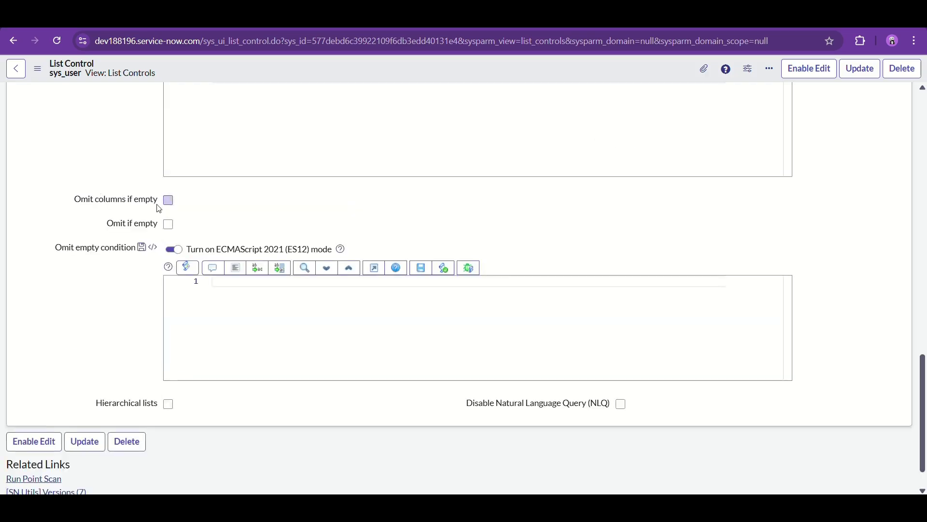
{"action": "key", "text": "alt+Left"}
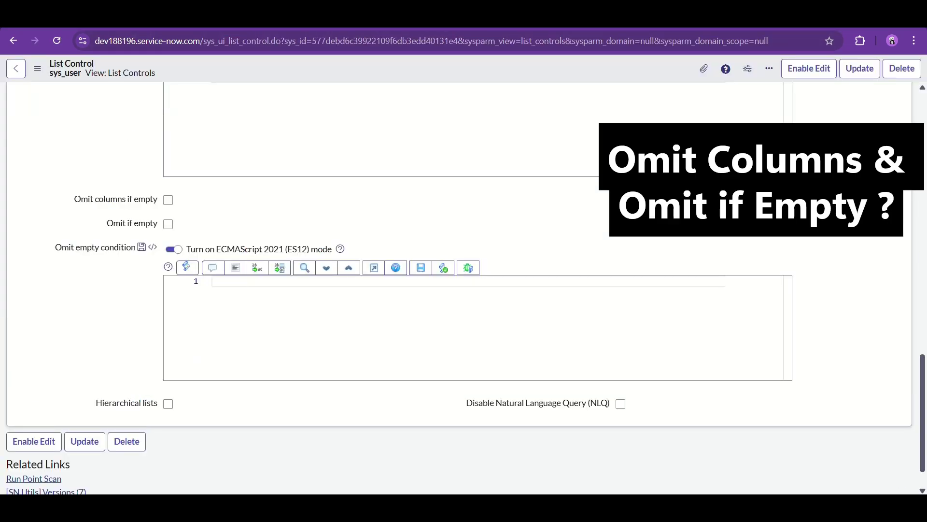
{"action": "left_click", "coordinate": [72, 17]}
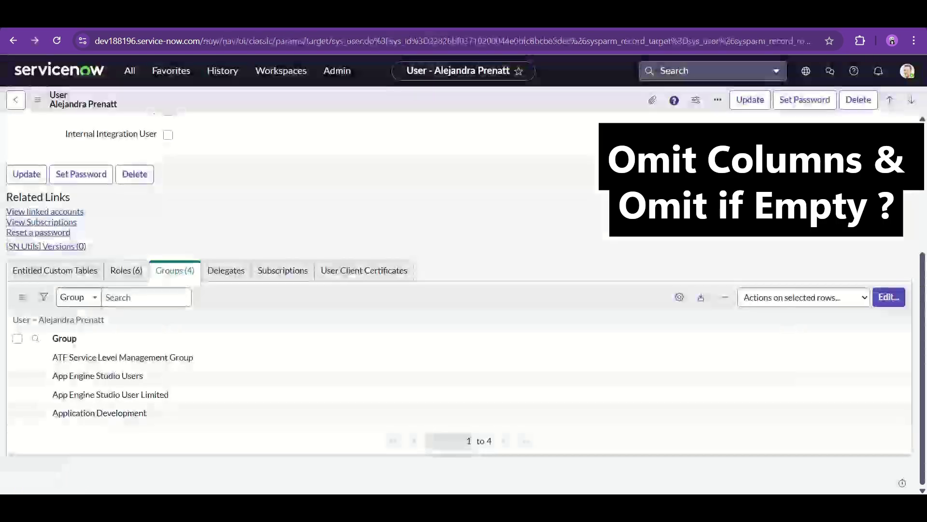
{"action": "left_click", "coordinate": [236, 263]}
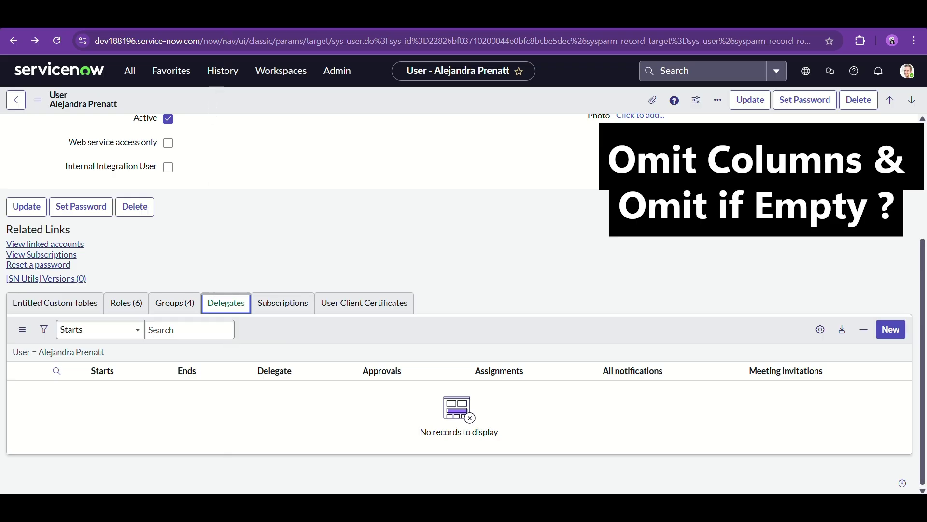
{"action": "left_click", "coordinate": [208, 17]}
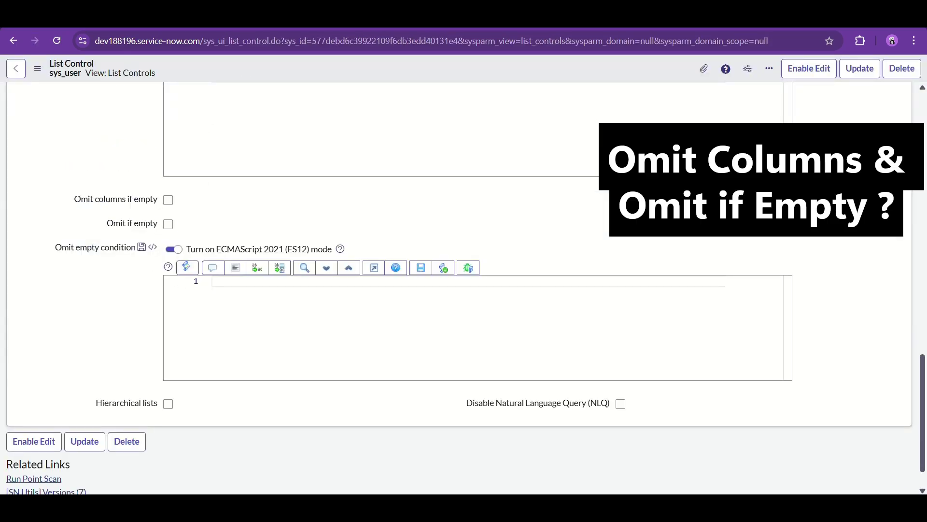
{"action": "left_click", "coordinate": [13, 41]}
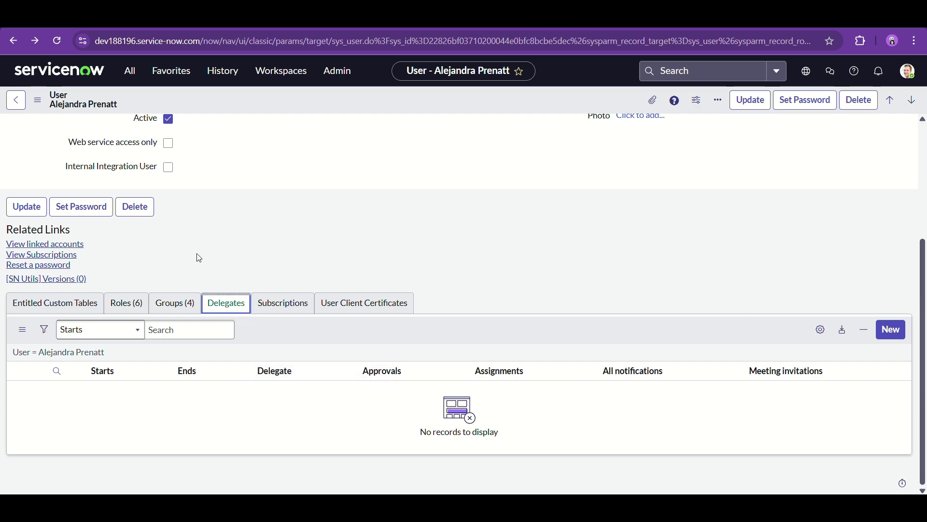
{"action": "key", "text": "alt+Right"}
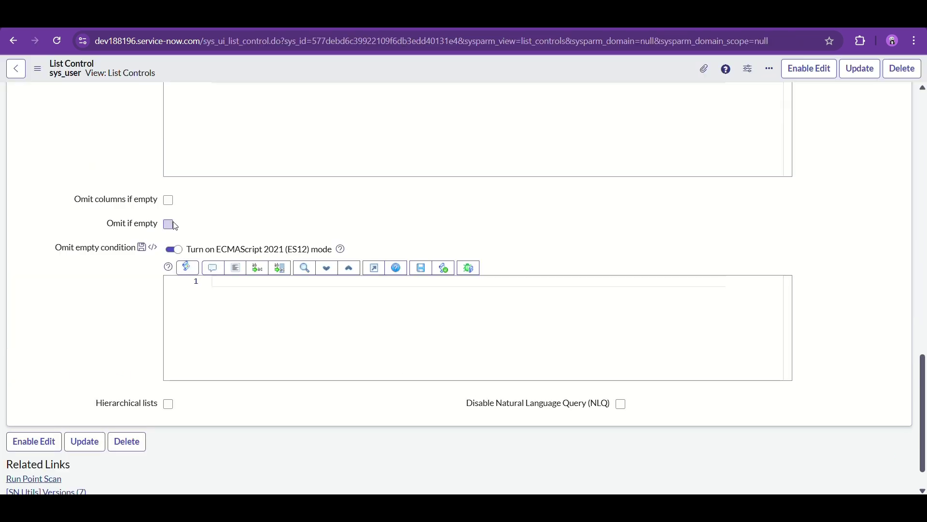
{"action": "key", "text": "alt+Left"}
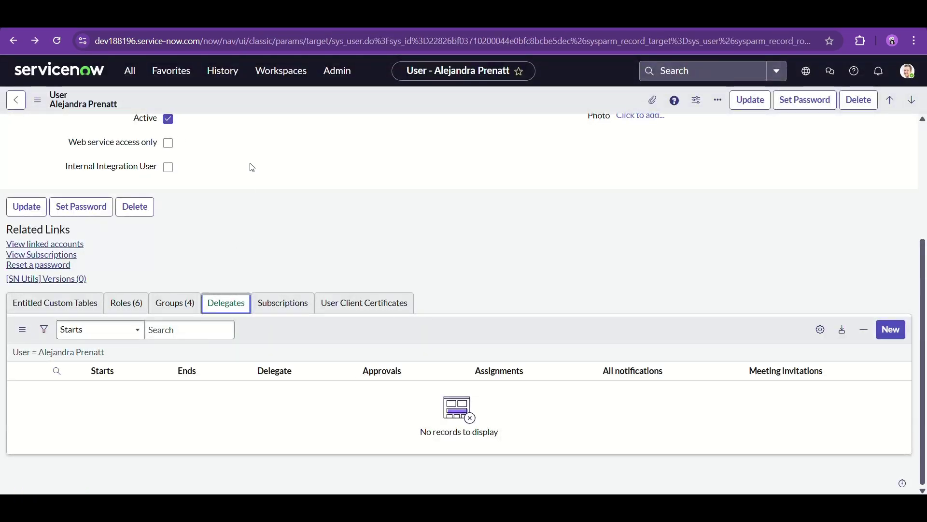
{"action": "key", "text": "alt+Right"}
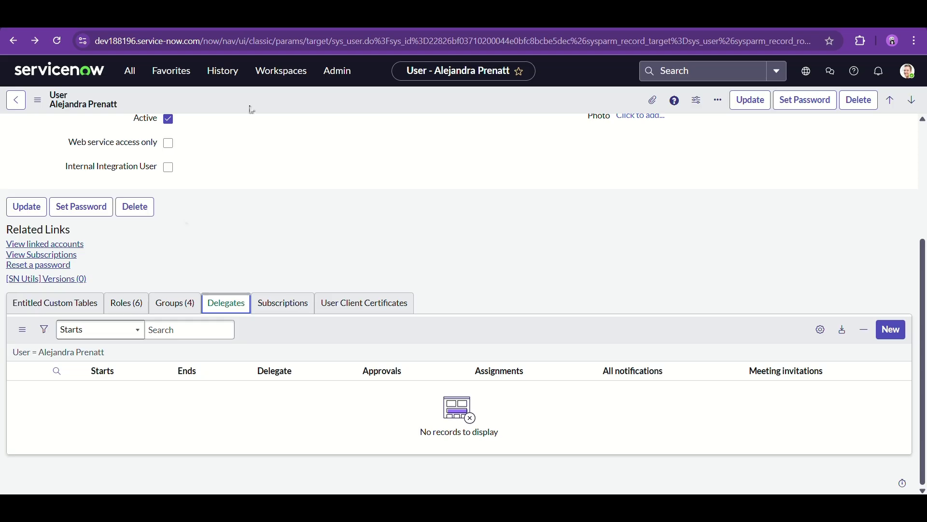
{"action": "scroll", "coordinate": [149, 292], "scroll_direction": "down", "scroll_amount": 2}
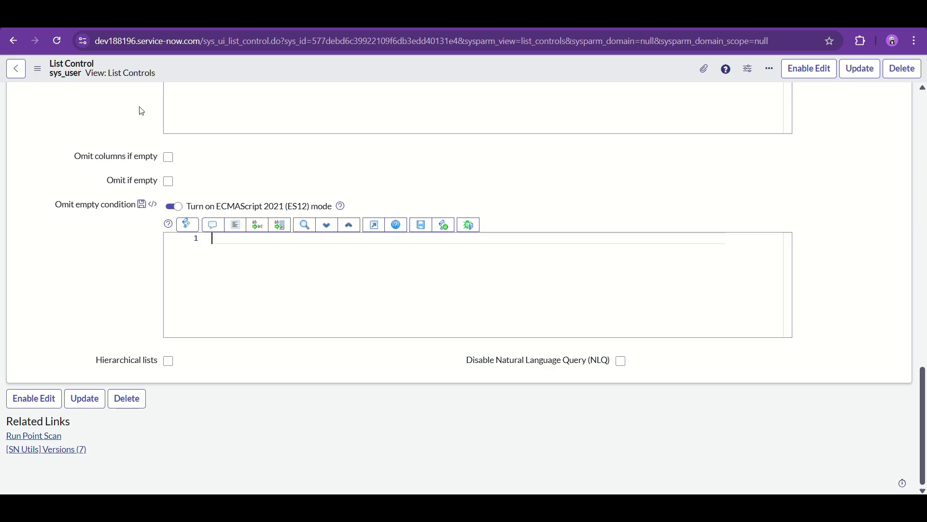
Scroll the List Control form, then switch back and forth between it and the Incidents list.
{"action": "scroll", "coordinate": [140, 245], "scroll_direction": "up", "scroll_amount": 20}
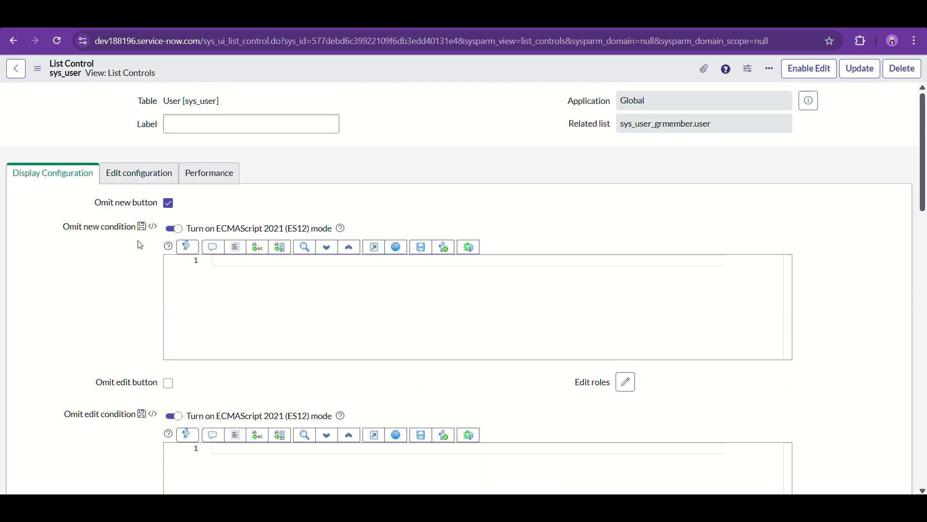
{"action": "scroll", "coordinate": [140, 245], "scroll_direction": "down", "scroll_amount": 6}
{"action": "scroll", "coordinate": [140, 245], "scroll_direction": "down", "scroll_amount": 13}
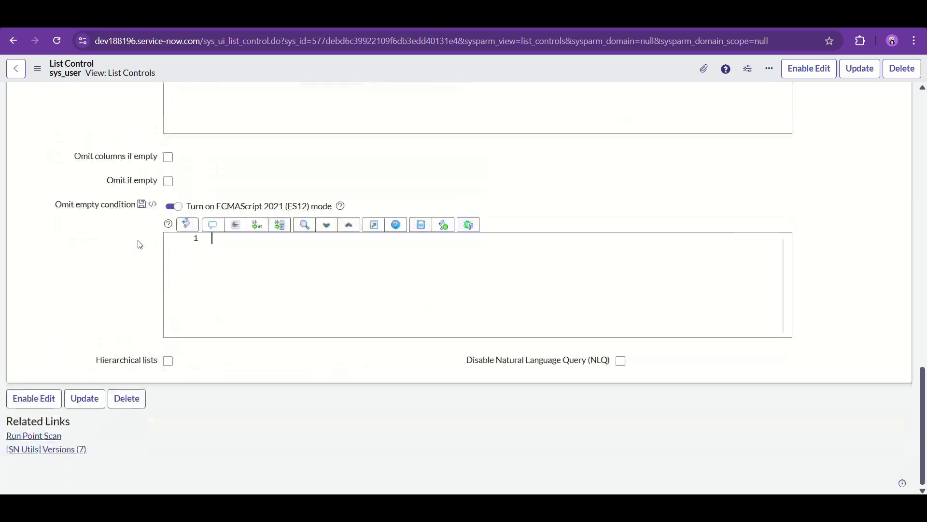
{"action": "key", "text": "alt+Left"}
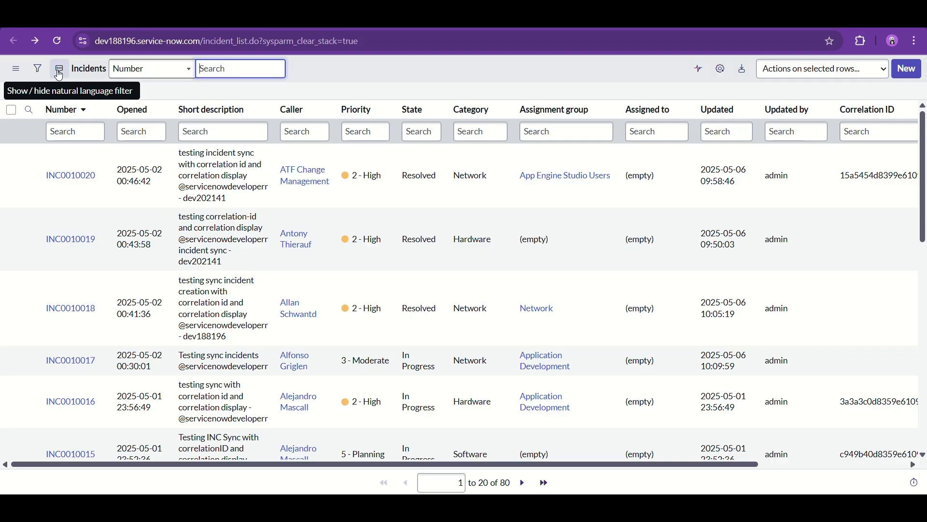
{"action": "key", "text": "alt+Right"}
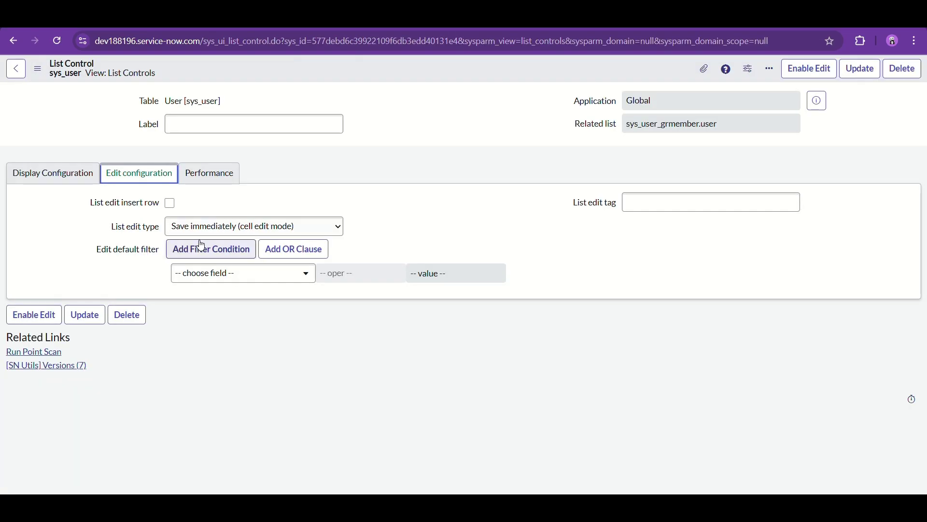
{"action": "key", "text": "alt+Left"}
{"action": "key", "text": "alt+Right"}
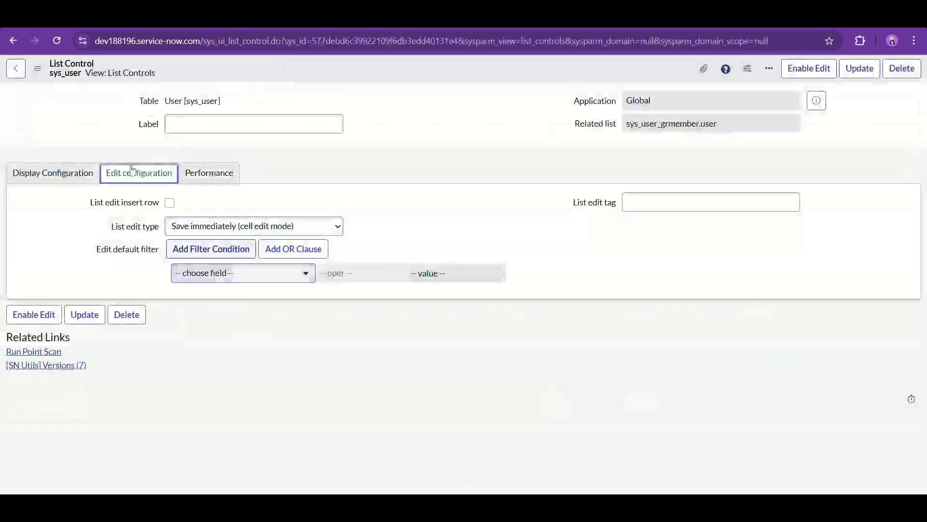
Show the List Control display configuration settings, then go back past the Incidents list to the user record.
{"action": "left_click", "coordinate": [63, 174]}
{"action": "scroll", "coordinate": [445, 383], "scroll_direction": "down", "scroll_amount": 9}
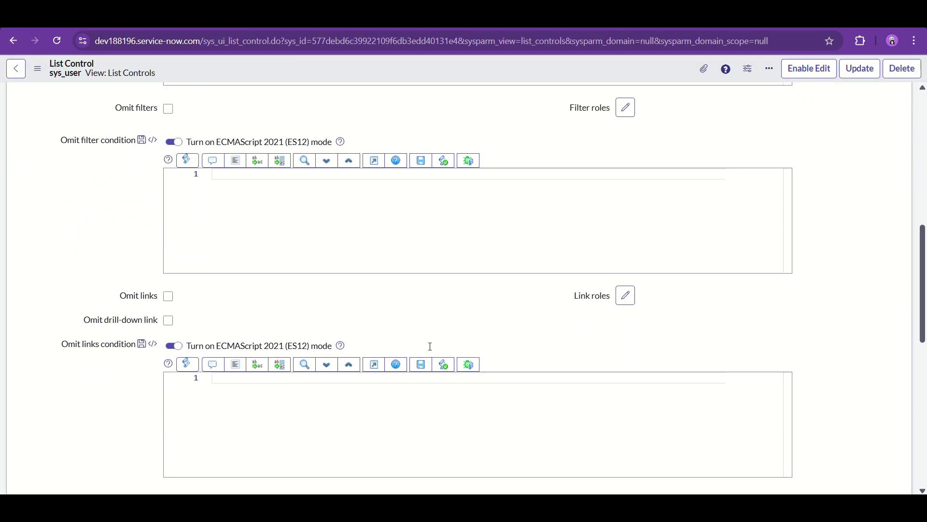
{"action": "key", "text": "alt+Left"}
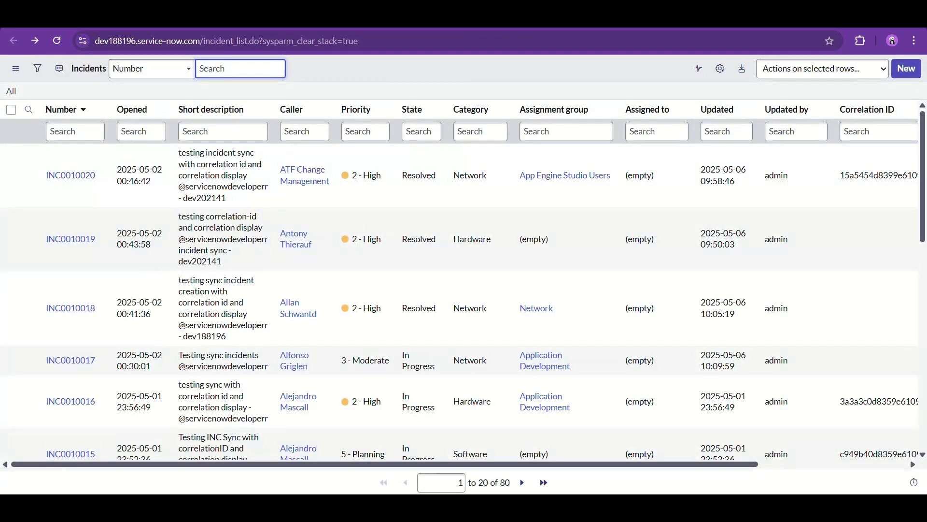
{"action": "key", "text": "alt+Left"}
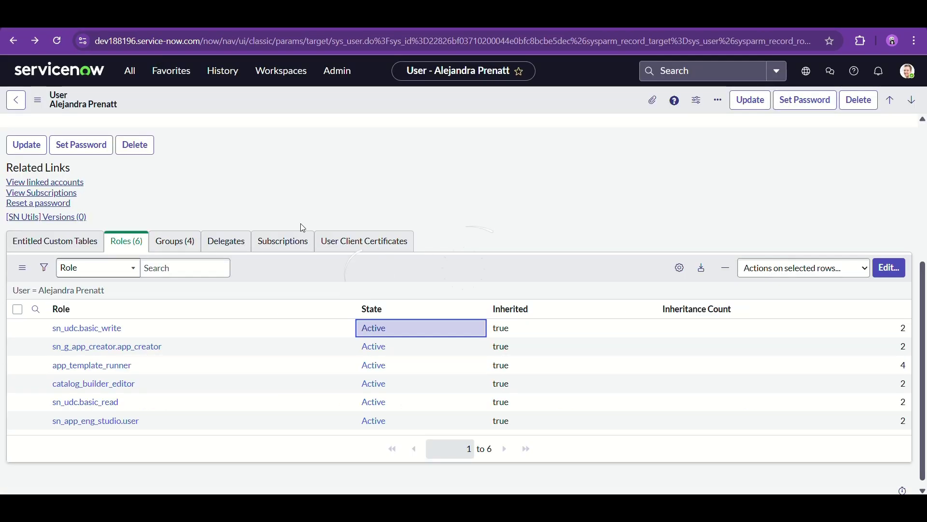